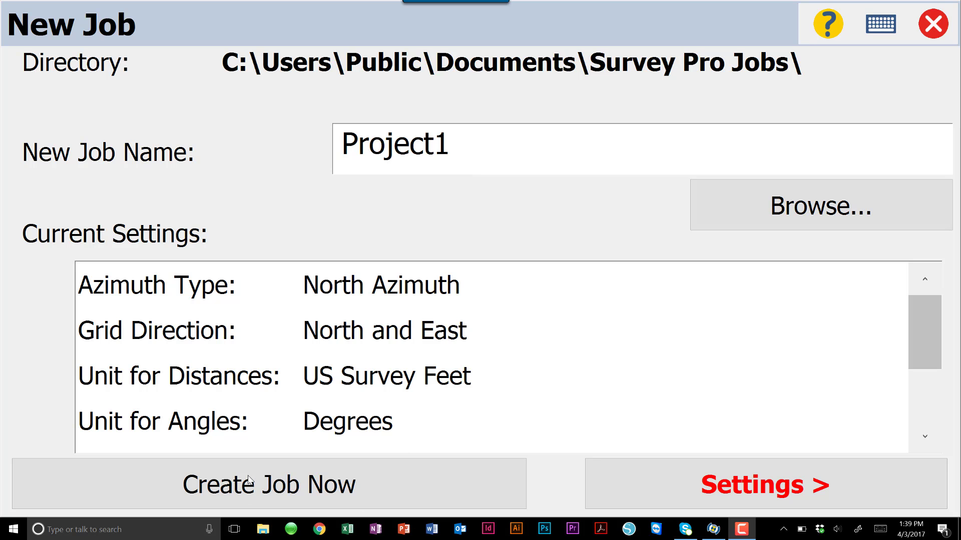
- Create the Project1 job and look through the main menu's job tools
{"action": "left_click", "coordinate": [286, 479]}
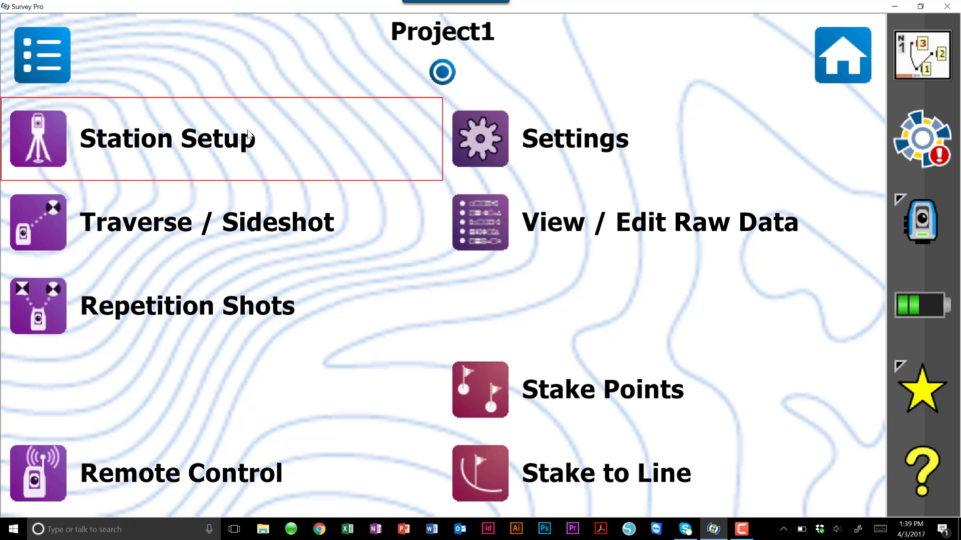
{"action": "left_click", "coordinate": [45, 56]}
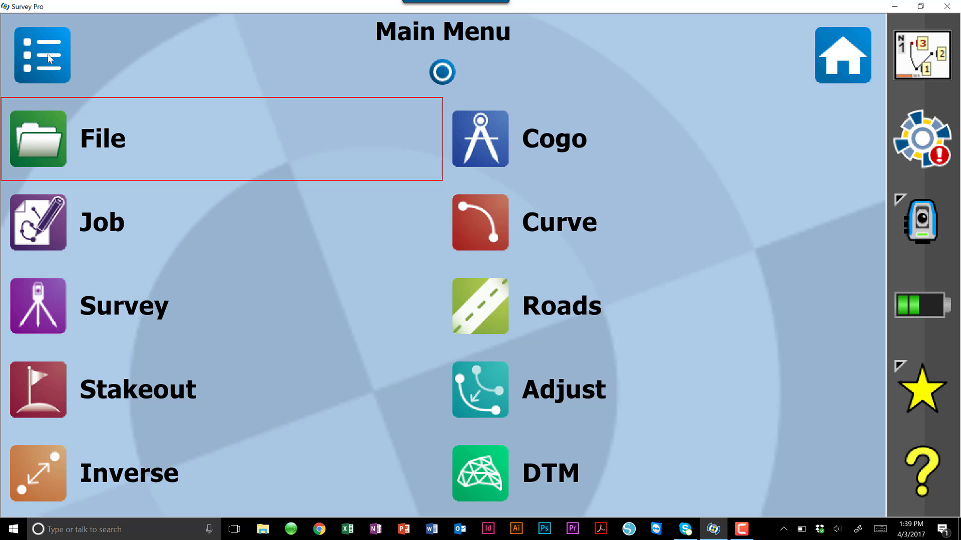
{"action": "left_click", "coordinate": [142, 239]}
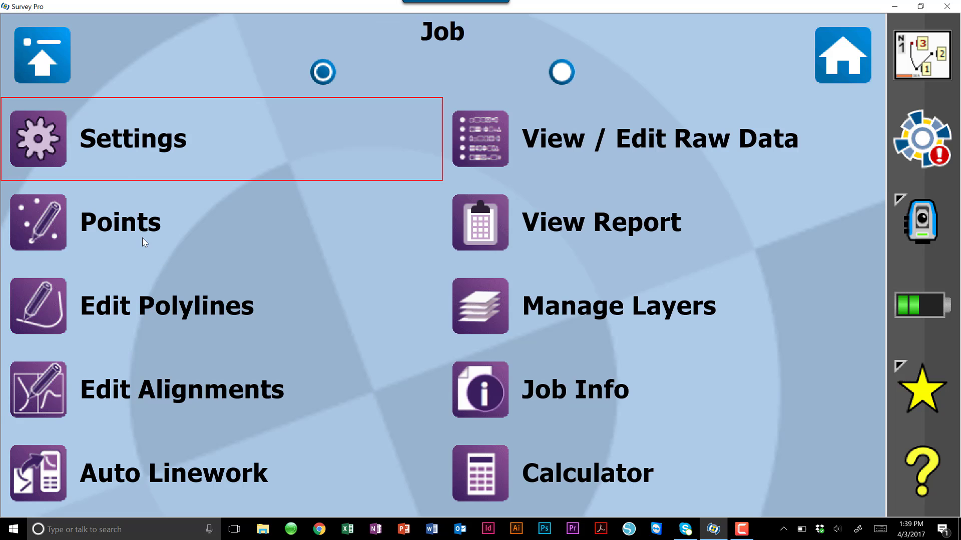
{"action": "left_click", "coordinate": [46, 81]}
- Import CONTROL 03-08-17.csv onto the Points layer as comma-separated US Survey Feet plane coordinates
{"action": "left_click", "coordinate": [108, 150]}
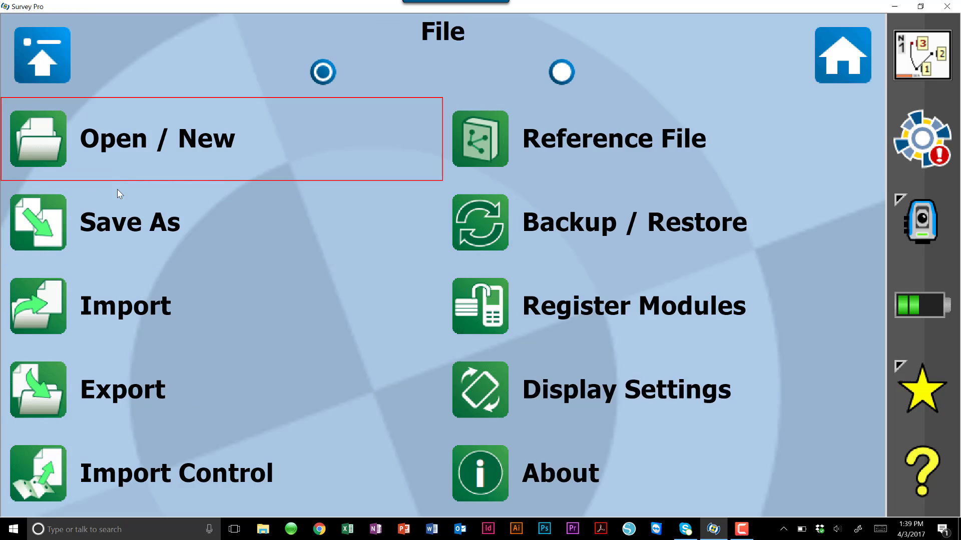
{"action": "left_click", "coordinate": [130, 325]}
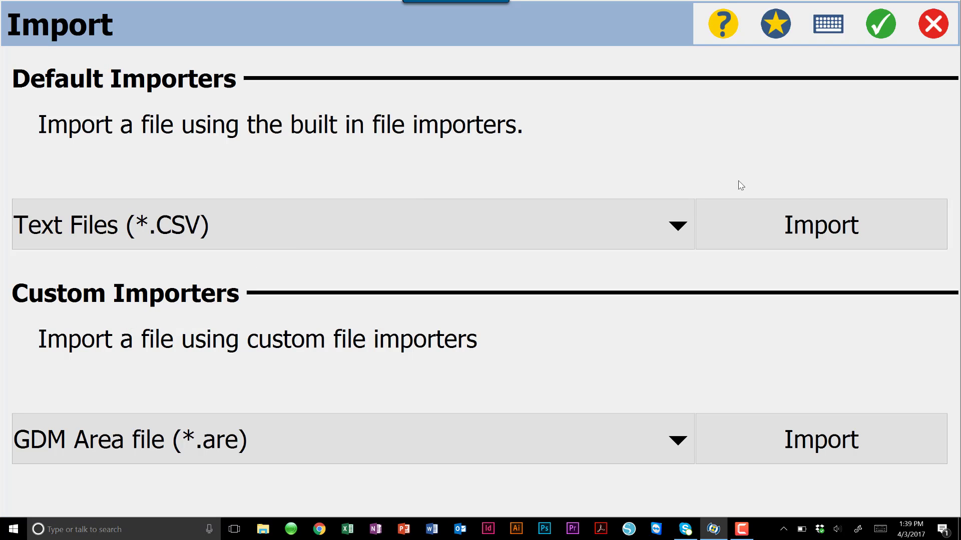
{"action": "left_click", "coordinate": [823, 235]}
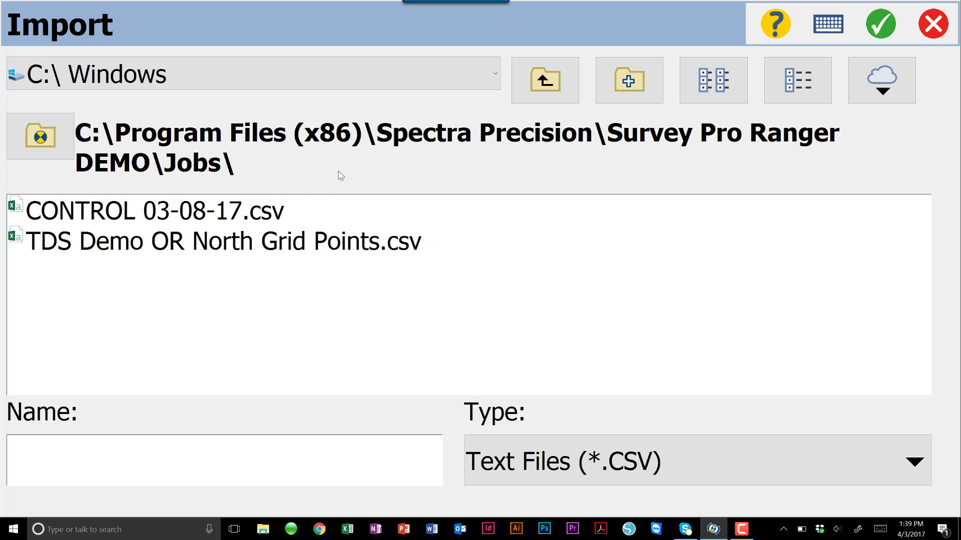
{"action": "left_click", "coordinate": [107, 213]}
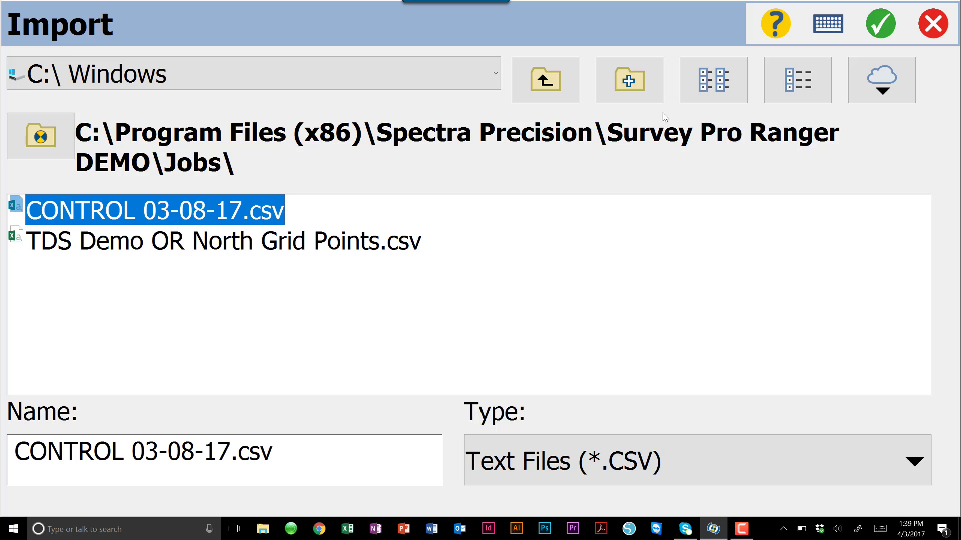
{"action": "left_click", "coordinate": [885, 26]}
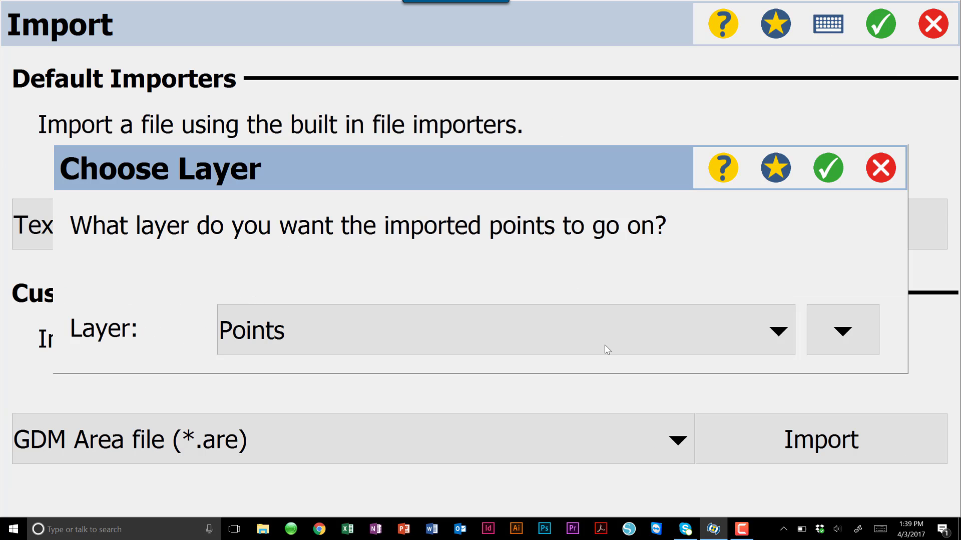
{"action": "left_click", "coordinate": [828, 168]}
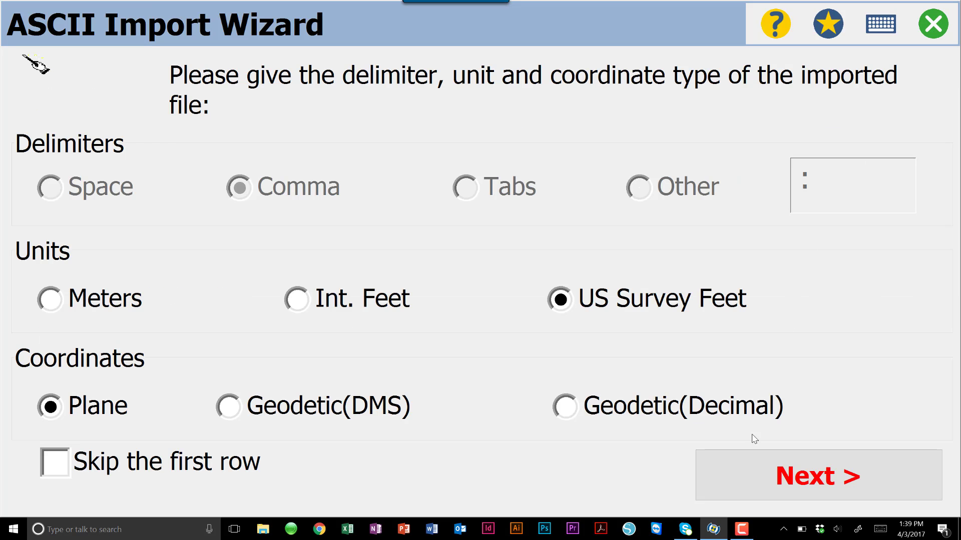
{"action": "left_click", "coordinate": [810, 487]}
{"action": "left_click", "coordinate": [805, 481]}
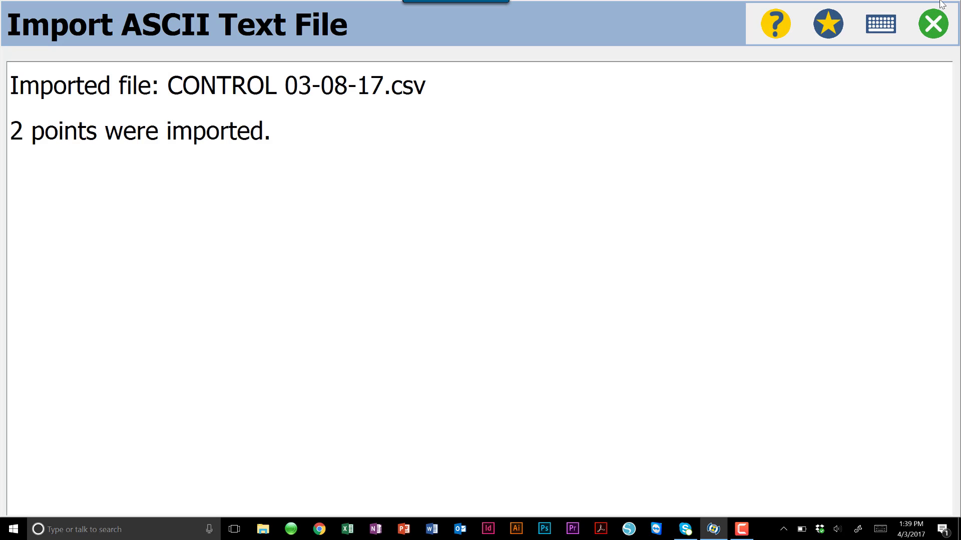
- Close the import report and review the job's point list showing the Rodgers monuments 3 and 5
{"action": "left_click", "coordinate": [932, 24]}
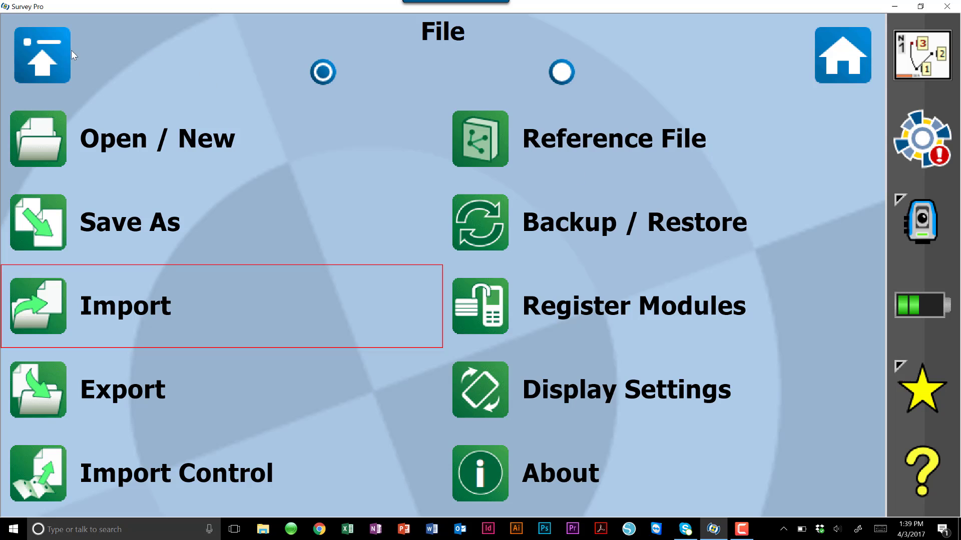
{"action": "left_click", "coordinate": [60, 55]}
{"action": "left_click", "coordinate": [80, 218]}
{"action": "left_click", "coordinate": [129, 228]}
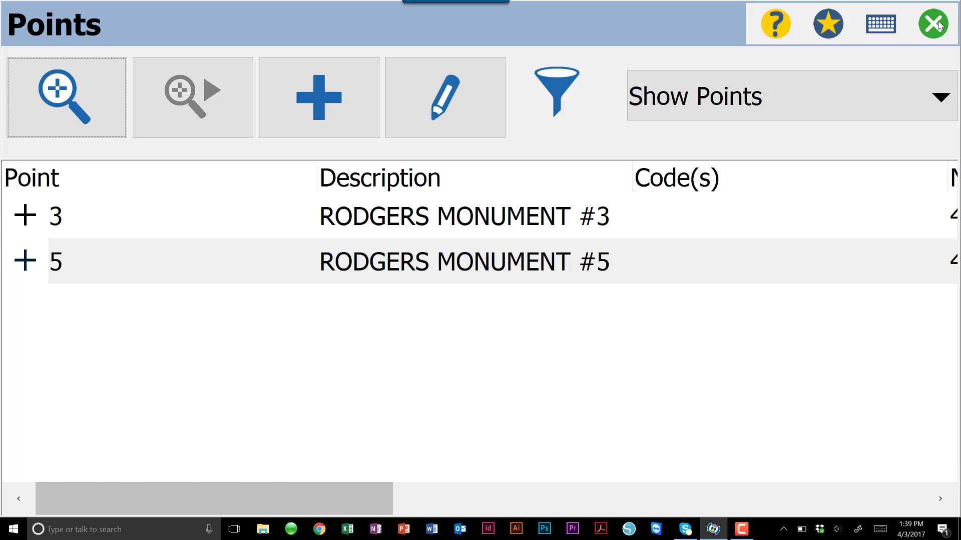
{"action": "left_click", "coordinate": [933, 23]}
{"action": "left_click", "coordinate": [50, 65]}
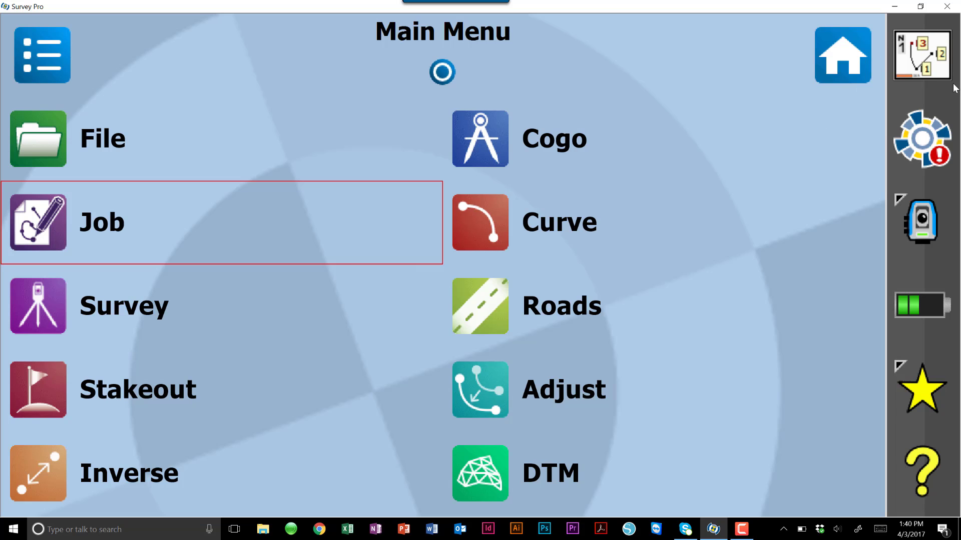
- Show the Project1 job on the map and view its display options
{"action": "left_click", "coordinate": [925, 50]}
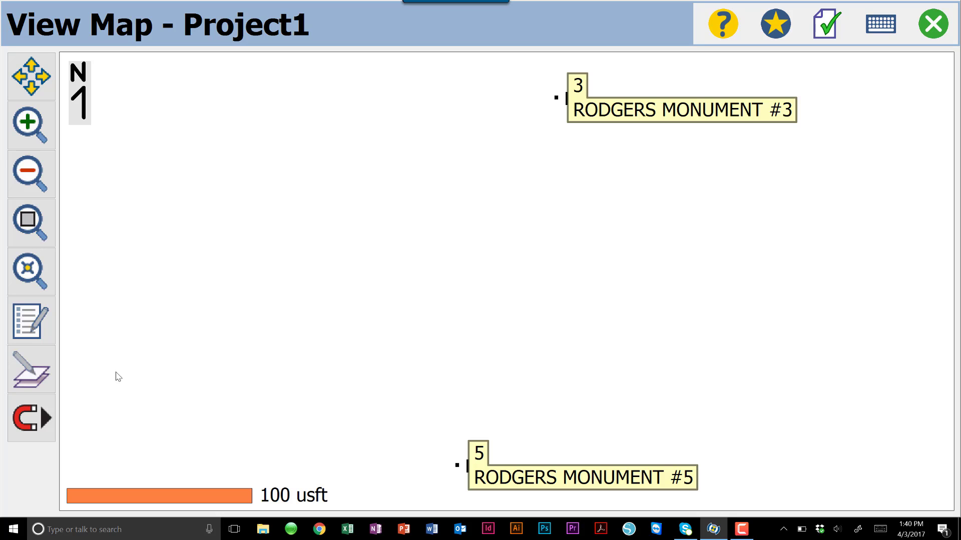
{"action": "left_click", "coordinate": [28, 316]}
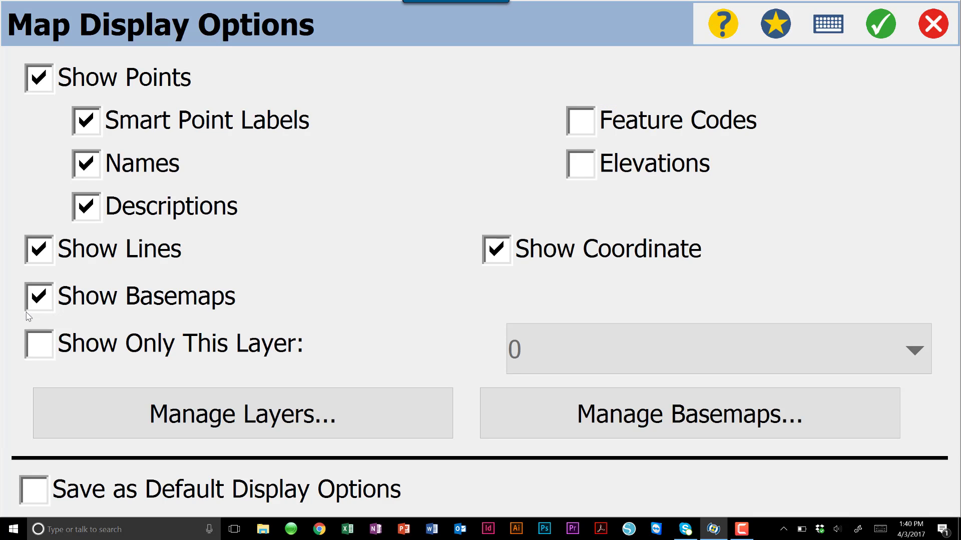
{"action": "left_click", "coordinate": [941, 29]}
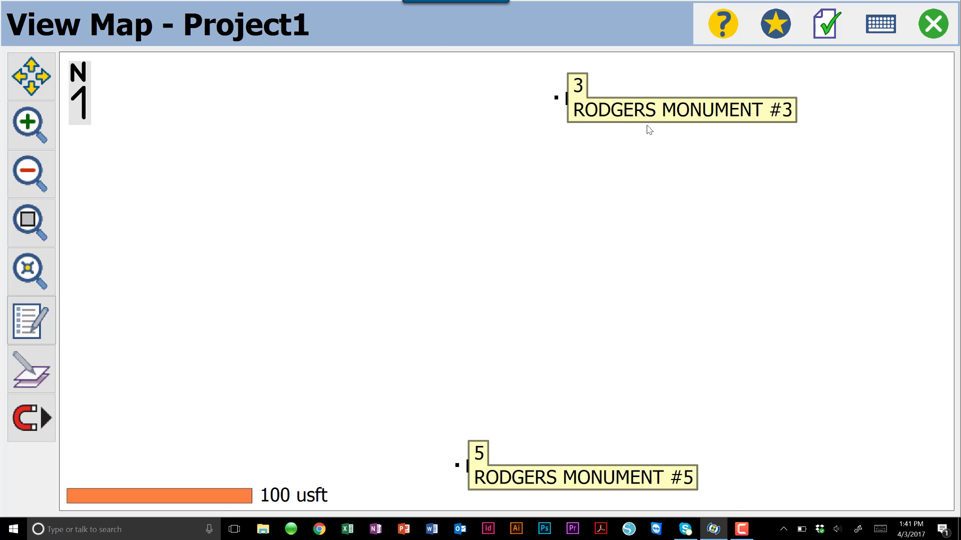
- Turn off point descriptions so map points show only their numbers
{"action": "left_click", "coordinate": [29, 328]}
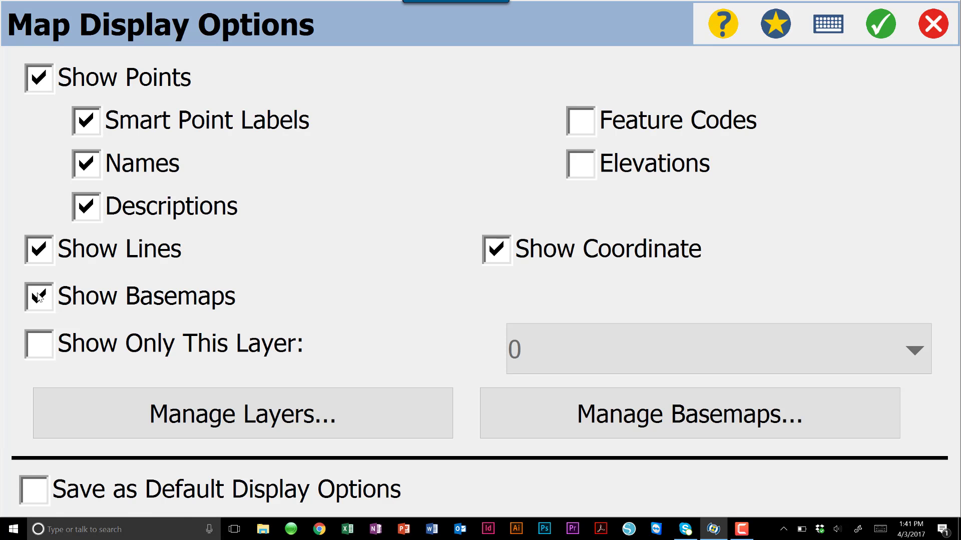
{"action": "left_click", "coordinate": [86, 206]}
{"action": "left_click", "coordinate": [882, 24]}
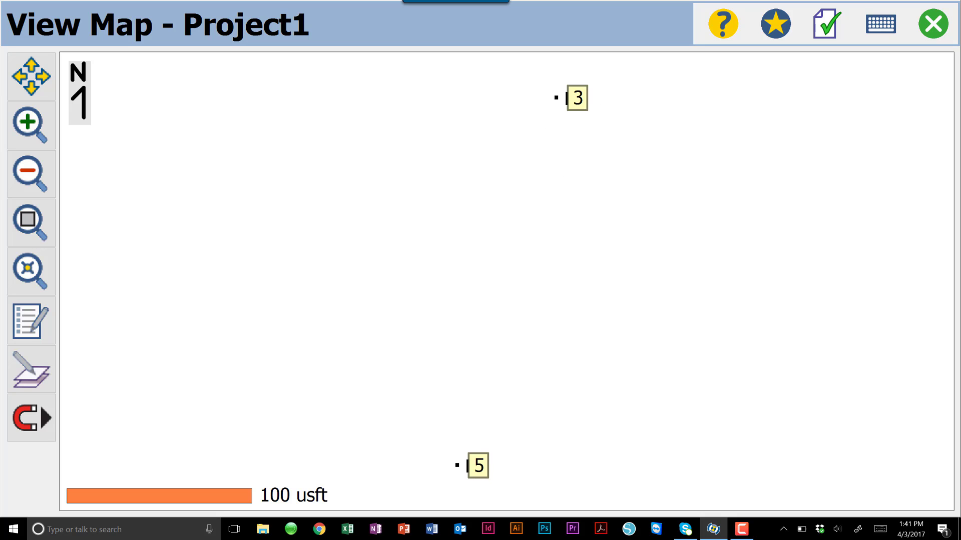
{"action": "left_click", "coordinate": [49, 325]}
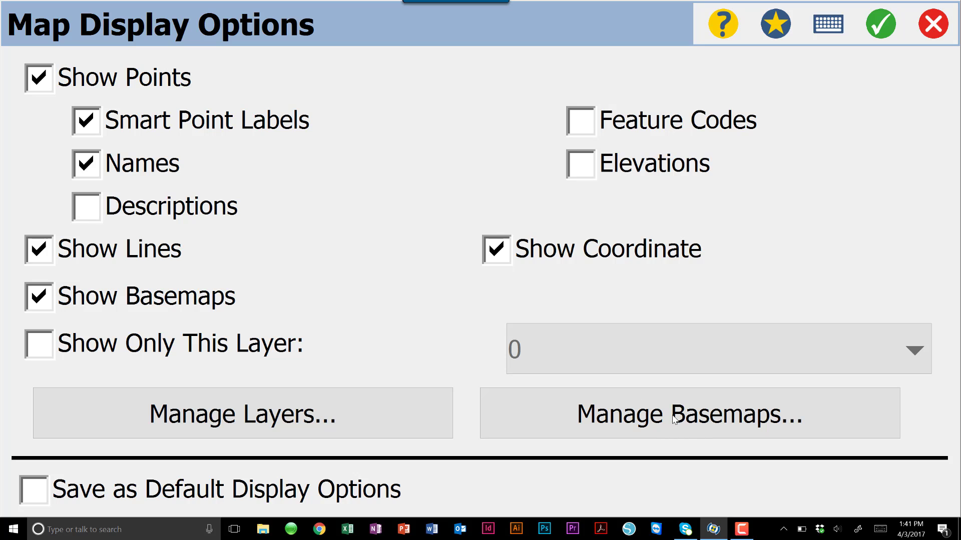
{"action": "left_click", "coordinate": [888, 23]}
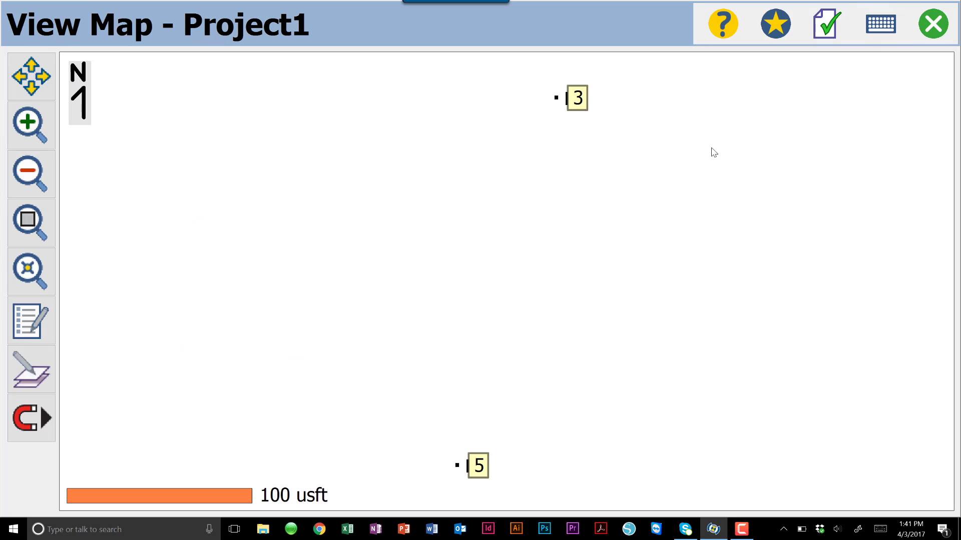
- Open the basemap list and begin adding a new basemap file
{"action": "left_click", "coordinate": [34, 368]}
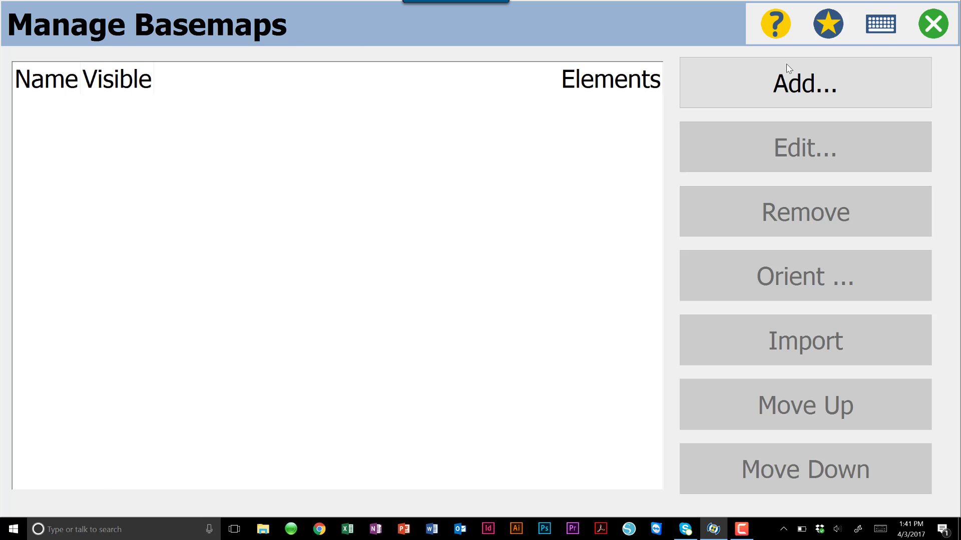
{"action": "left_click", "coordinate": [809, 89]}
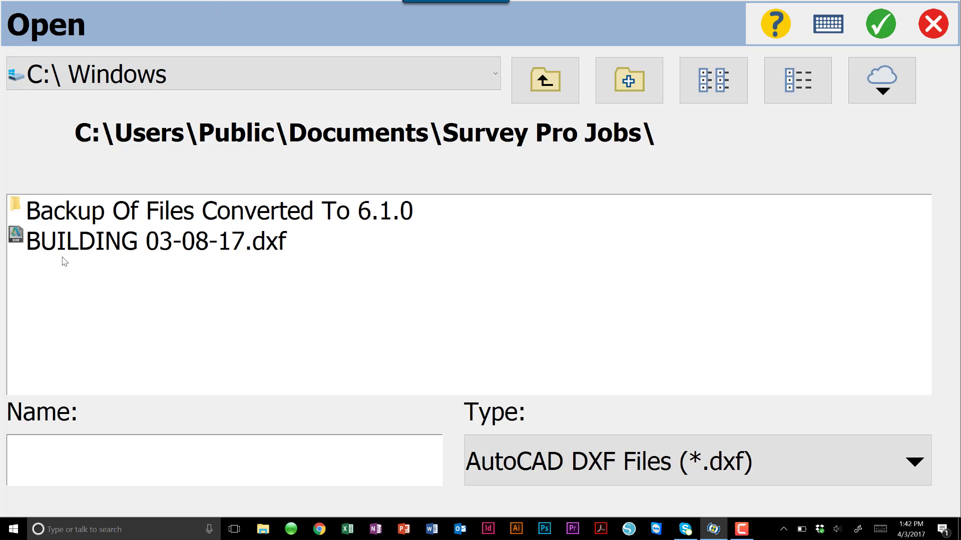
- Load BUILDING 03-08-17.dxf as a basemap and scroll through its layer list
{"action": "left_click", "coordinate": [256, 249]}
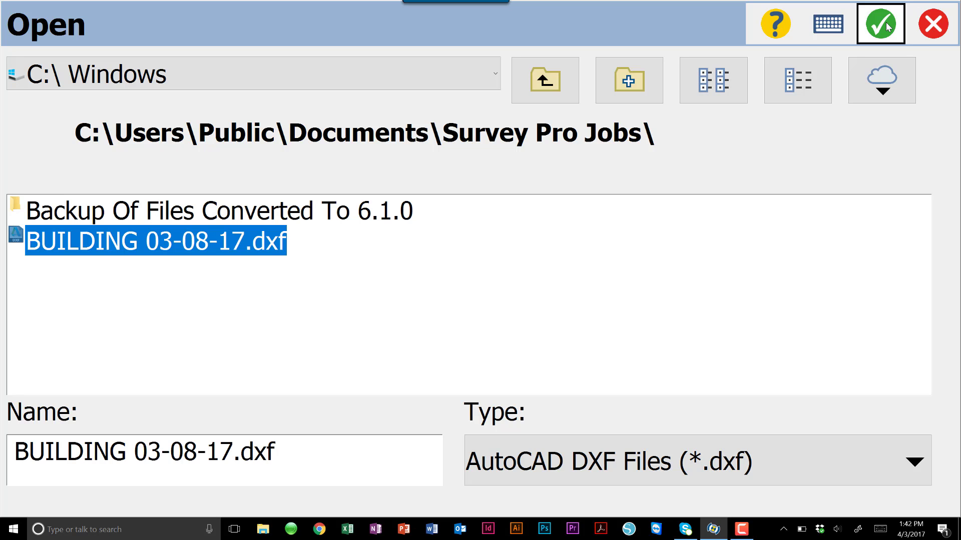
{"action": "left_click", "coordinate": [882, 23]}
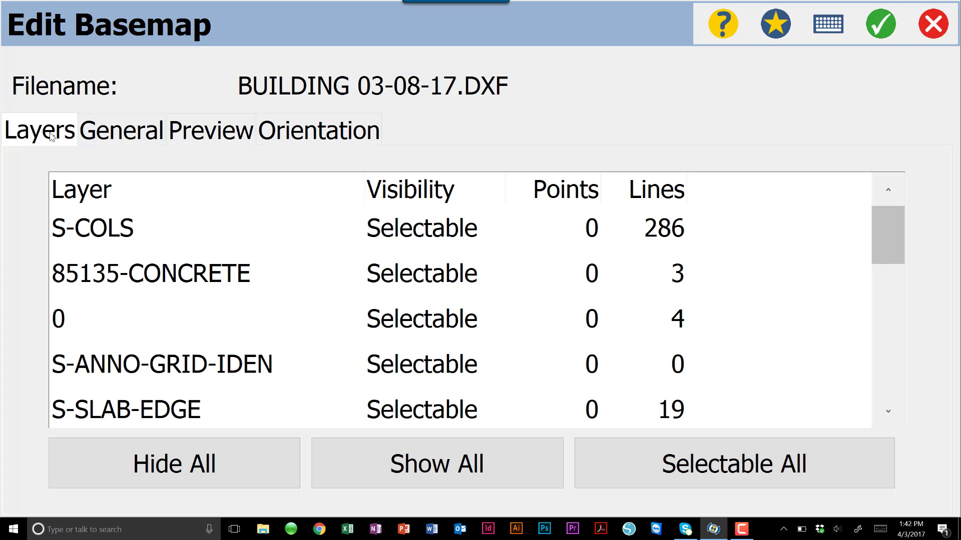
{"action": "left_click_drag", "start_coordinate": [885, 223], "coordinate": [873, 199]}
{"action": "scroll", "coordinate": [399, 242], "scroll_direction": "down", "scroll_amount": 3}
{"action": "scroll", "coordinate": [414, 275], "scroll_direction": "down", "scroll_amount": 3}
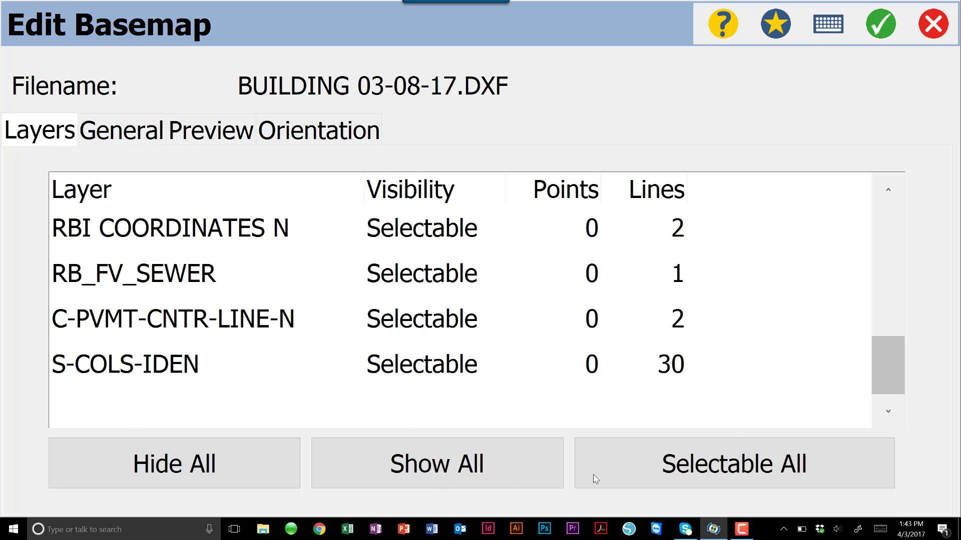
- Hide all basemap layers and cycle RBI COORDINATES N through shown, selectable and hidden
{"action": "left_click", "coordinate": [161, 468]}
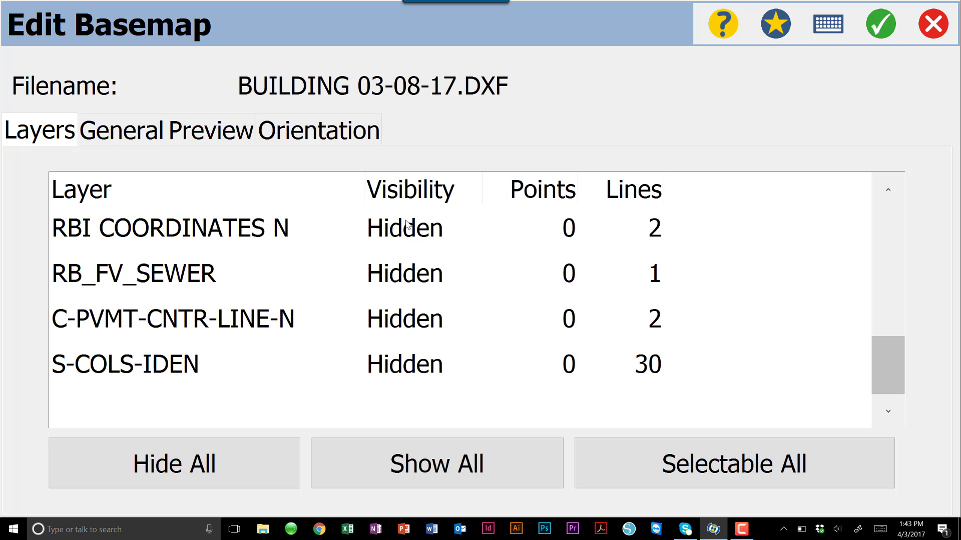
{"action": "left_click", "coordinate": [413, 240]}
{"action": "left_click", "coordinate": [413, 239]}
{"action": "left_click", "coordinate": [409, 239]}
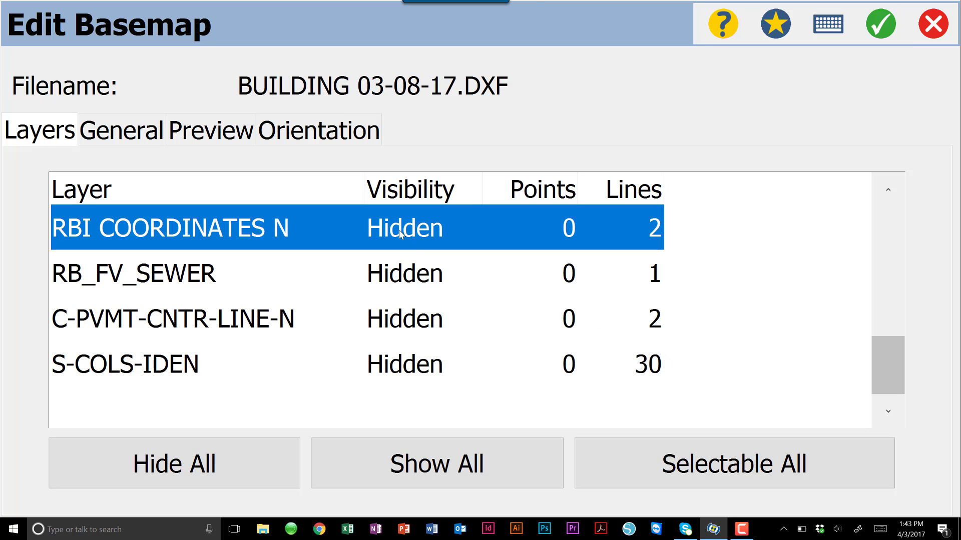
{"action": "left_click", "coordinate": [432, 231]}
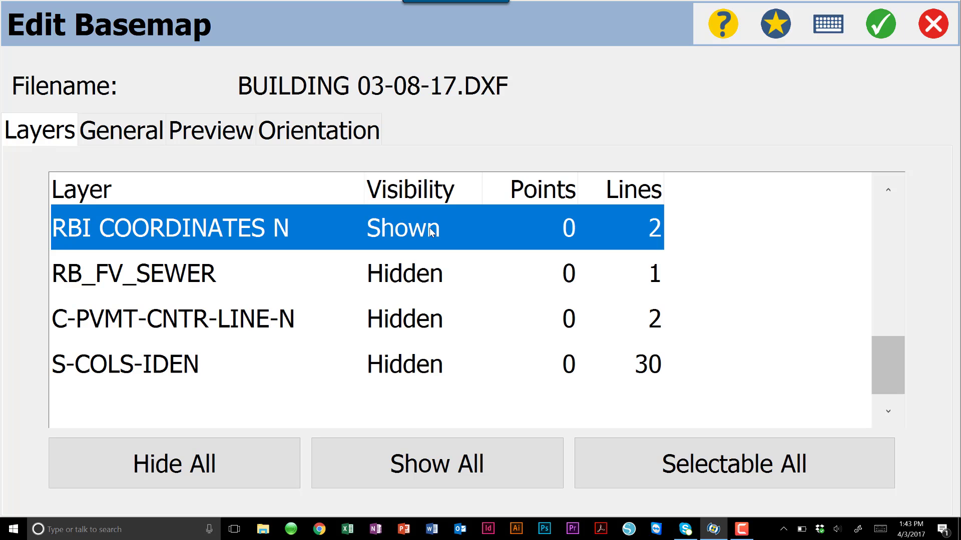
{"action": "left_click", "coordinate": [431, 230]}
{"action": "left_click", "coordinate": [431, 230]}
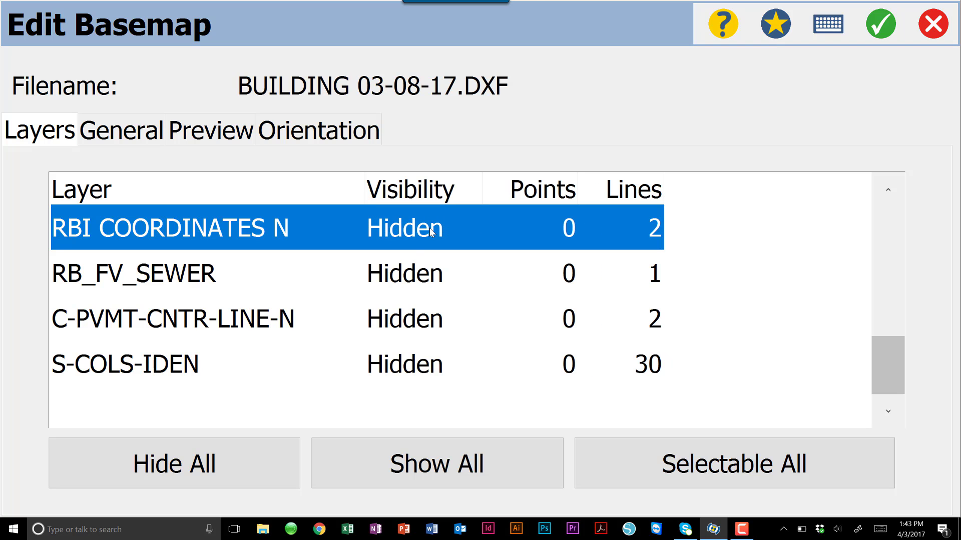
- Show all layers, set every layer Selectable, and return RBI COORDINATES N to selectable
{"action": "left_click", "coordinate": [477, 469]}
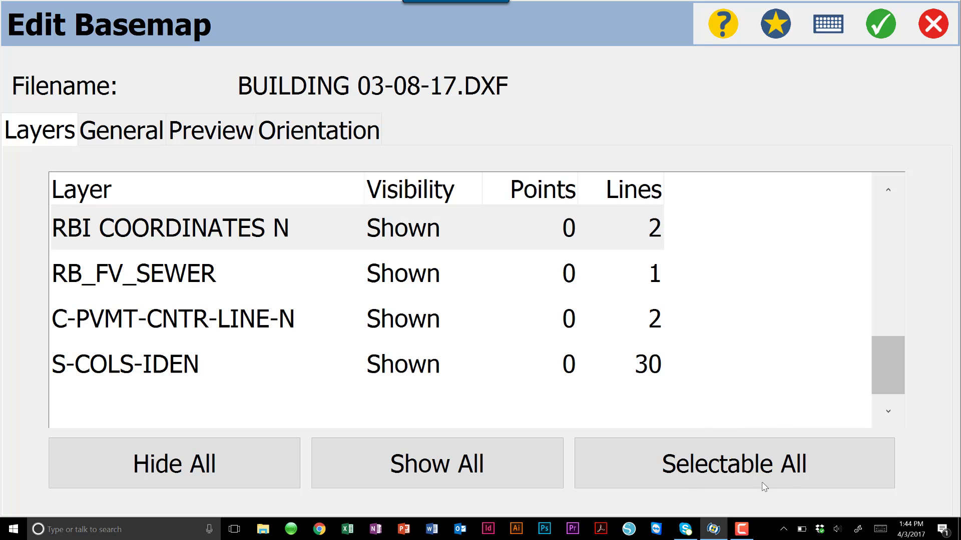
{"action": "left_click", "coordinate": [741, 459]}
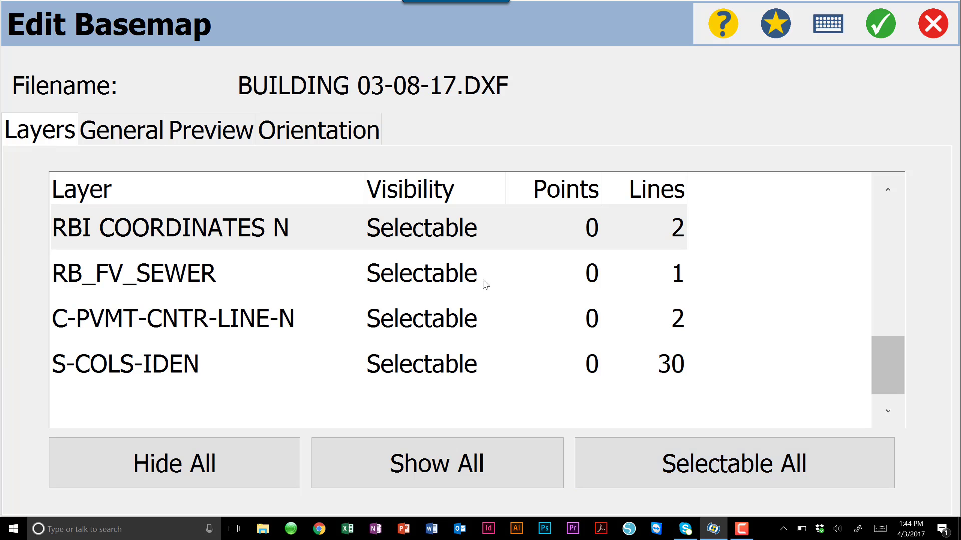
{"action": "left_click", "coordinate": [431, 230]}
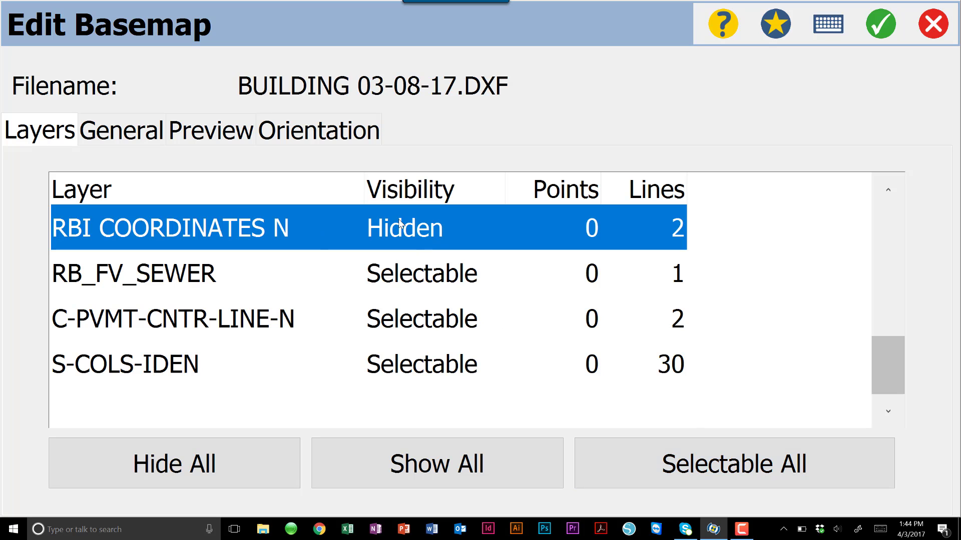
{"action": "left_click", "coordinate": [403, 231]}
{"action": "left_click", "coordinate": [429, 235]}
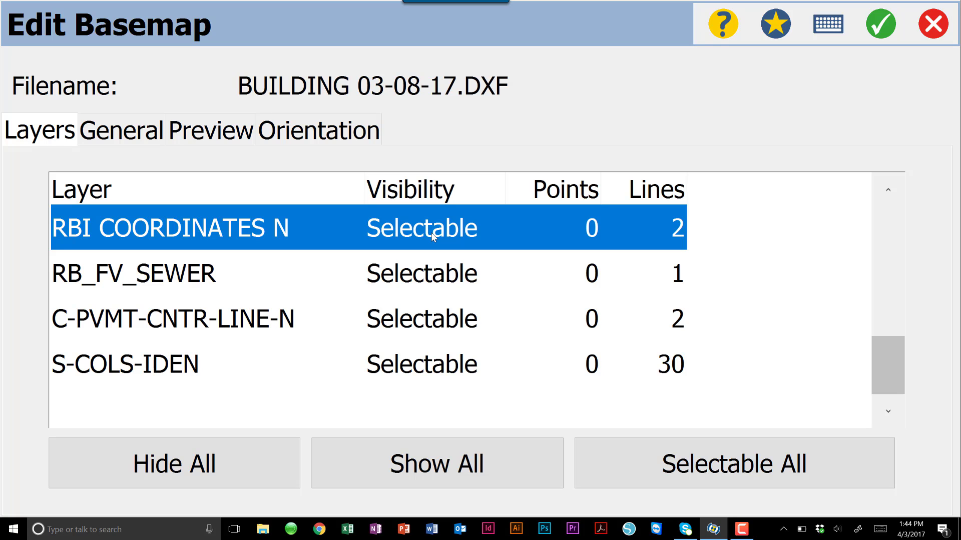
- Review the General, Preview and Orientation tabs, then accept the basemap's layer settings
{"action": "left_click", "coordinate": [116, 131]}
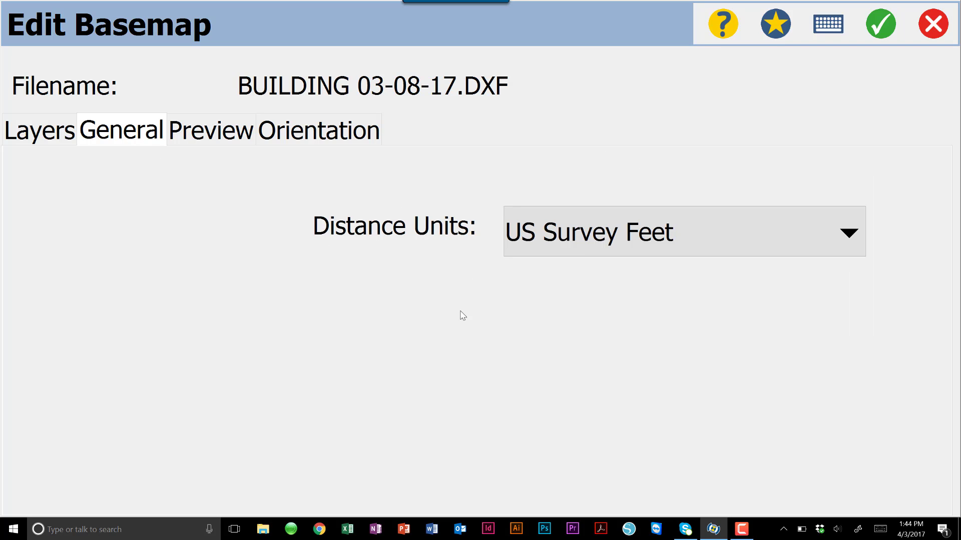
{"action": "left_click", "coordinate": [215, 133]}
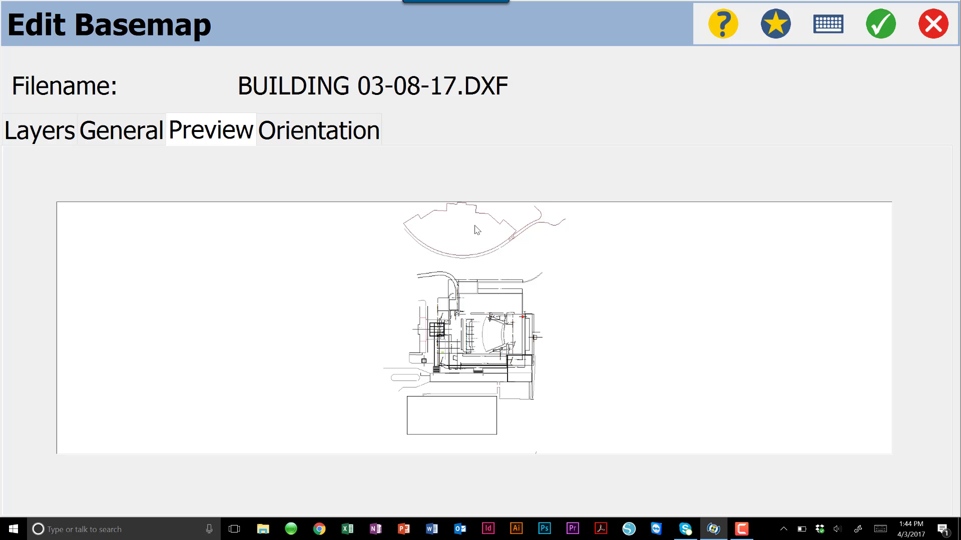
{"action": "left_click", "coordinate": [348, 136]}
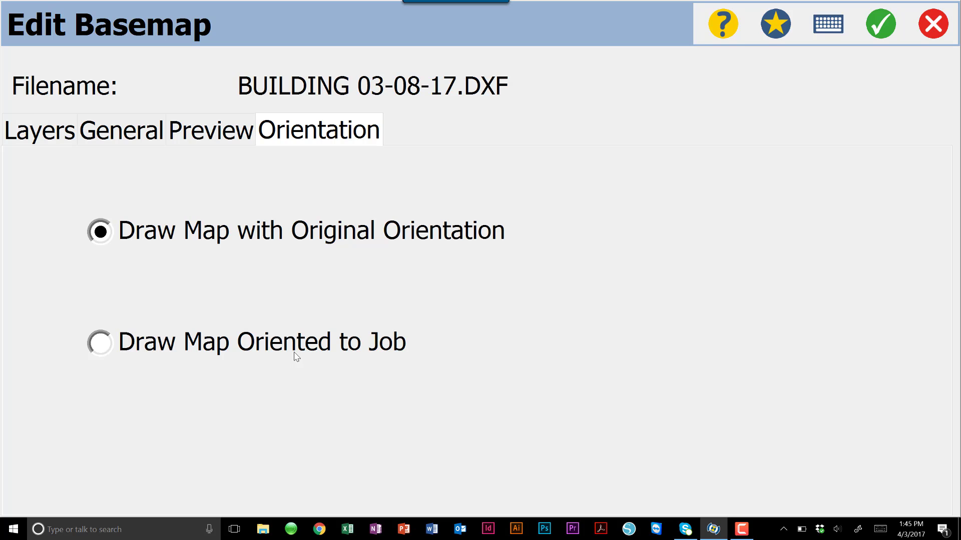
{"action": "left_click", "coordinate": [52, 134]}
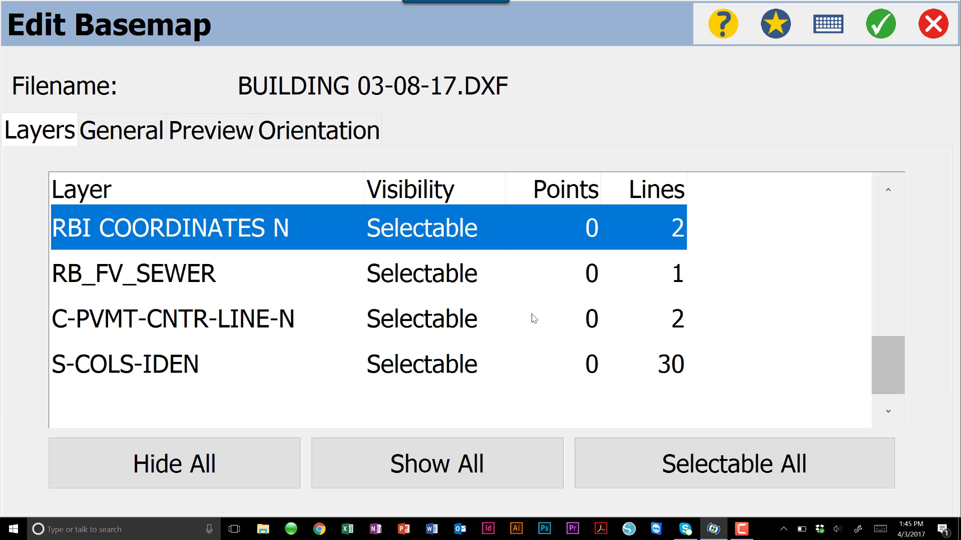
{"action": "left_click", "coordinate": [882, 28]}
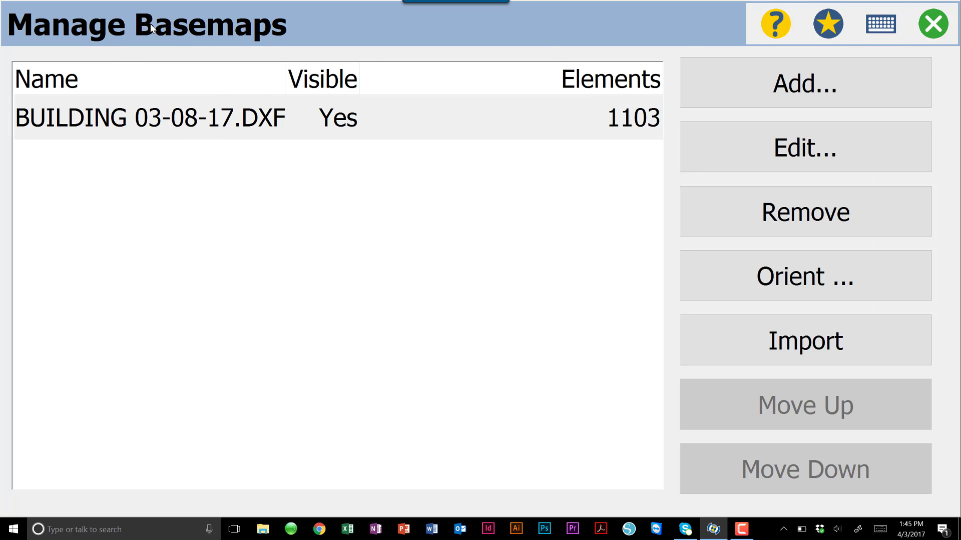
{"action": "left_click", "coordinate": [933, 24]}
{"action": "left_click", "coordinate": [44, 385]}
{"action": "left_click", "coordinate": [794, 80]}
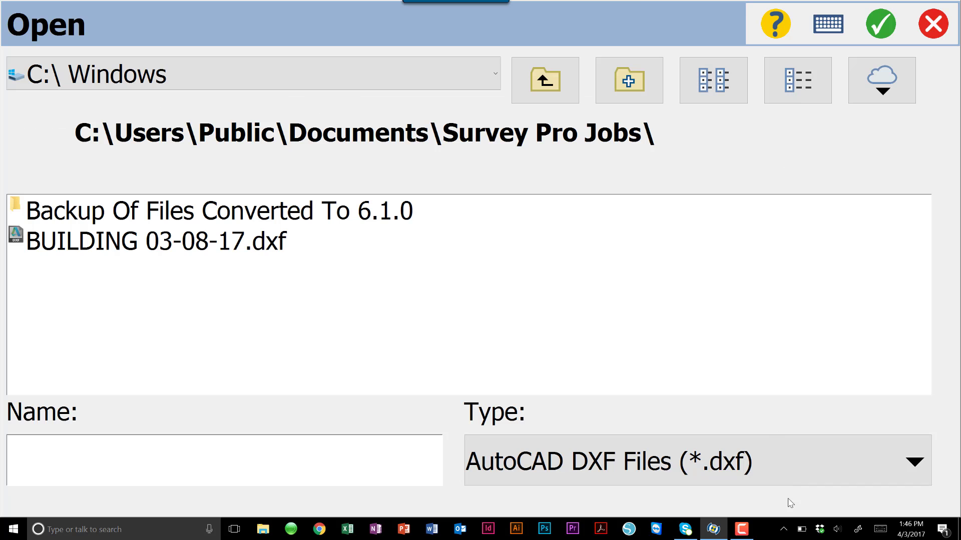
{"action": "left_click", "coordinate": [783, 476]}
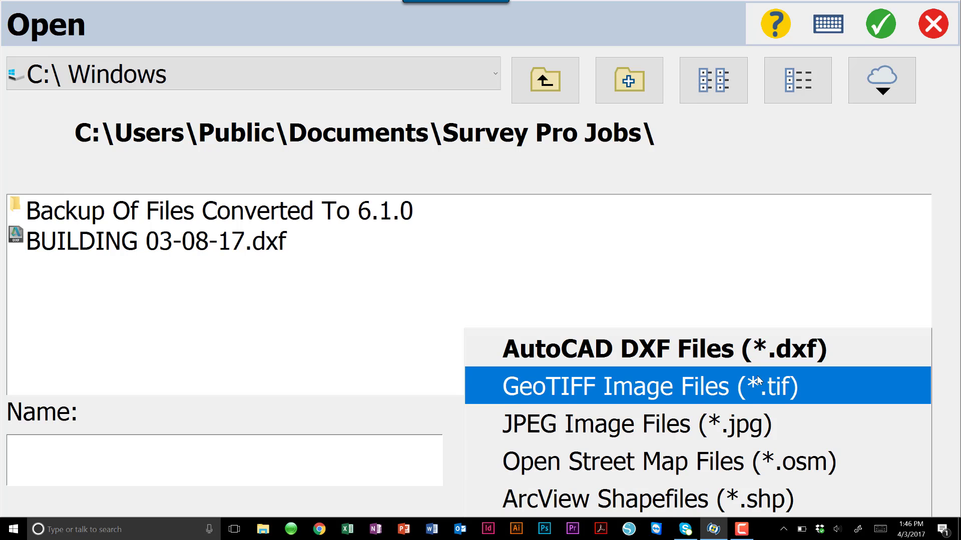
{"action": "left_click", "coordinate": [858, 213]}
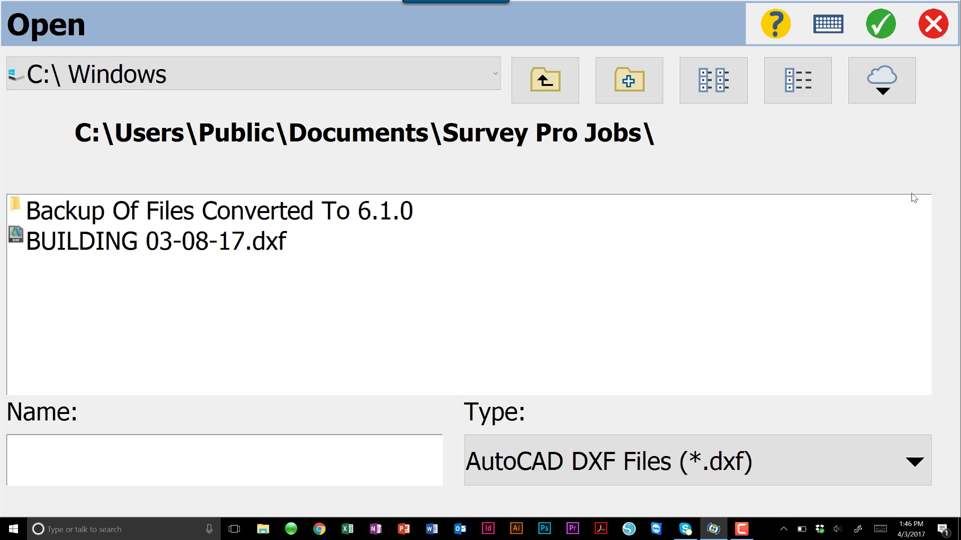
{"action": "left_click", "coordinate": [933, 27]}
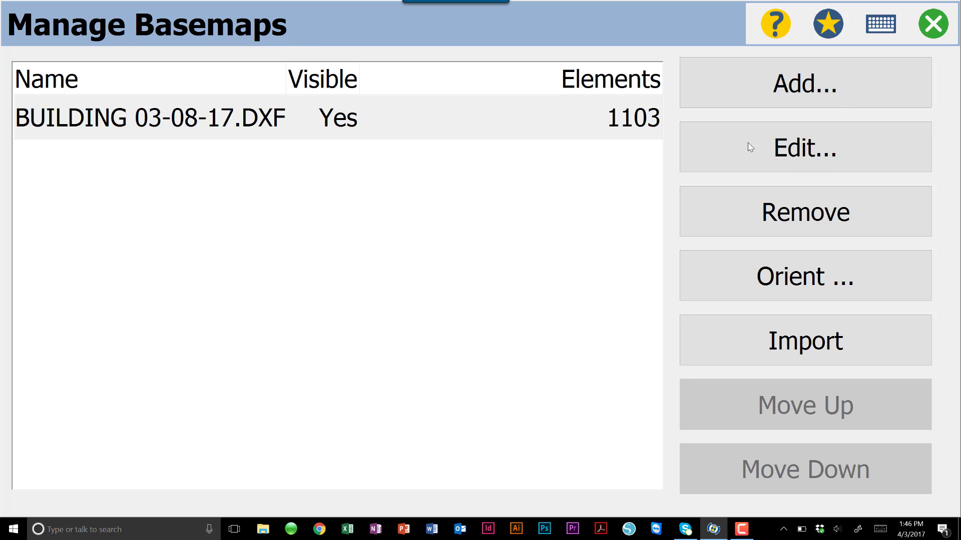
- Check the basemap settings, then trial orienting it to points 3 and 5 and cancel
{"action": "left_click", "coordinate": [832, 149]}
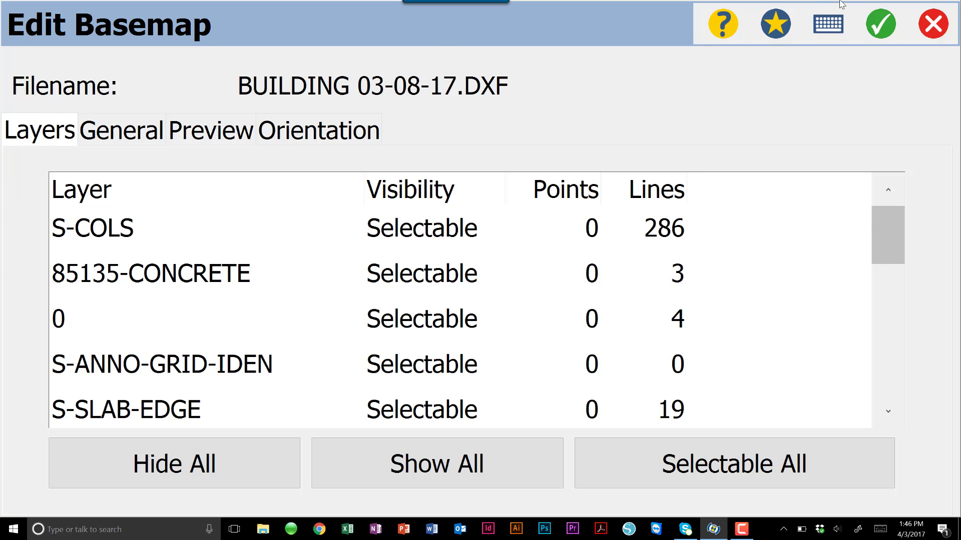
{"action": "left_click", "coordinate": [933, 25]}
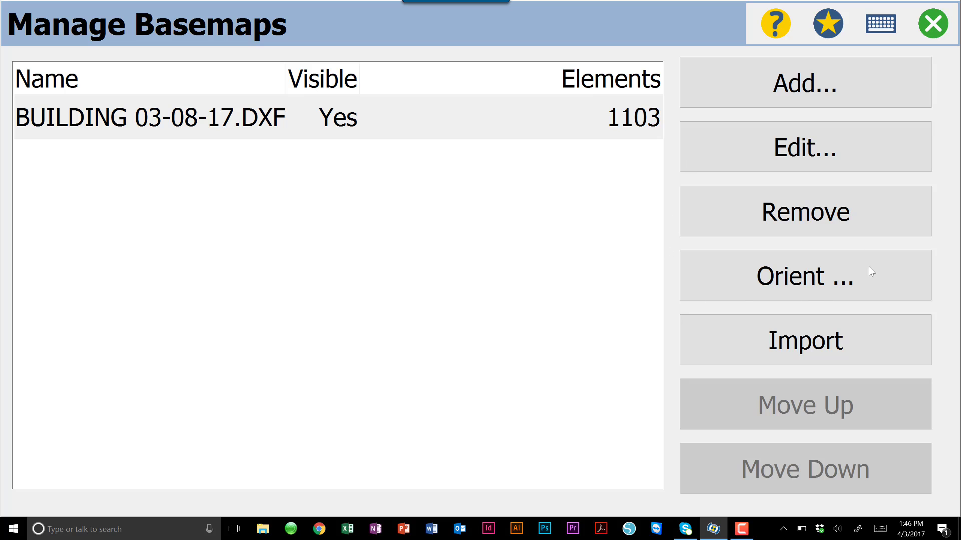
{"action": "left_click", "coordinate": [780, 274]}
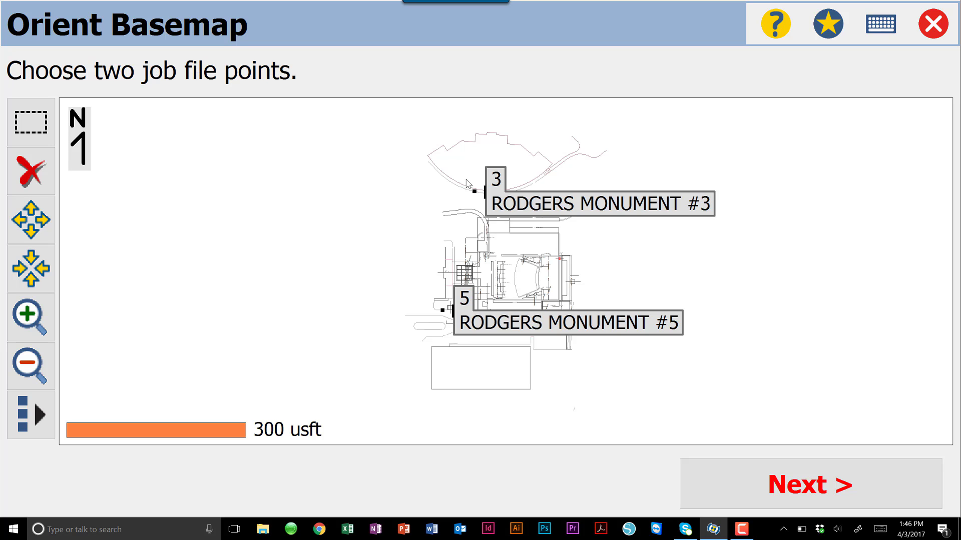
{"action": "left_click", "coordinate": [474, 192]}
{"action": "left_click", "coordinate": [442, 310]}
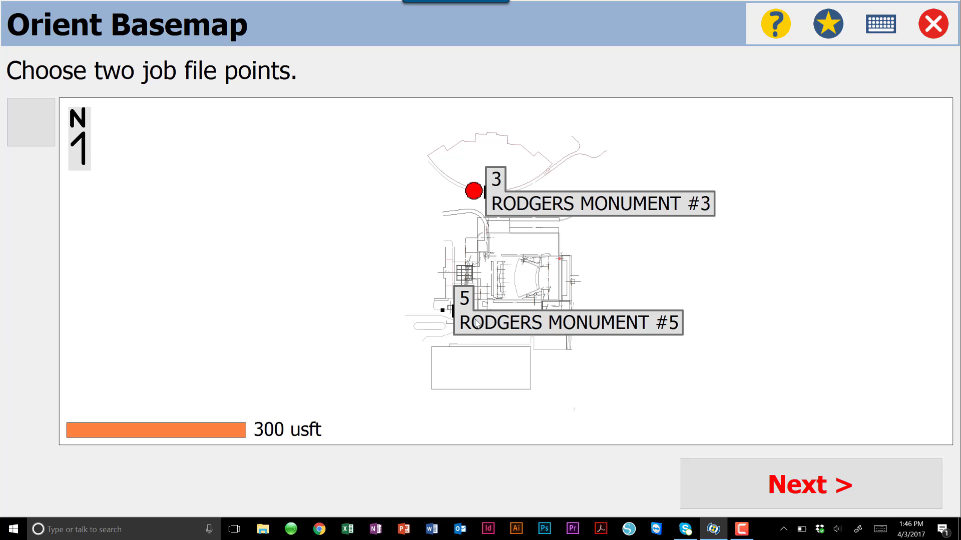
{"action": "left_click", "coordinate": [738, 494]}
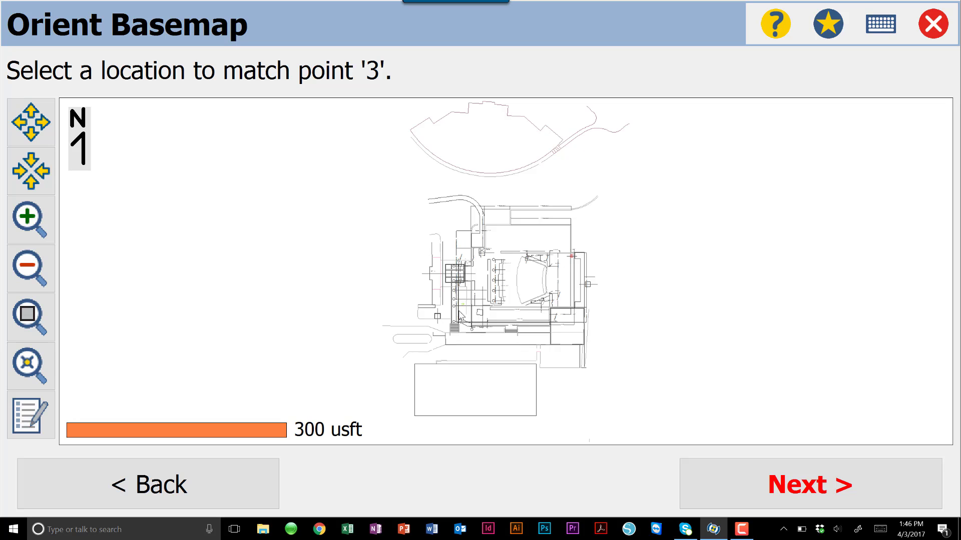
{"action": "left_click", "coordinate": [136, 500]}
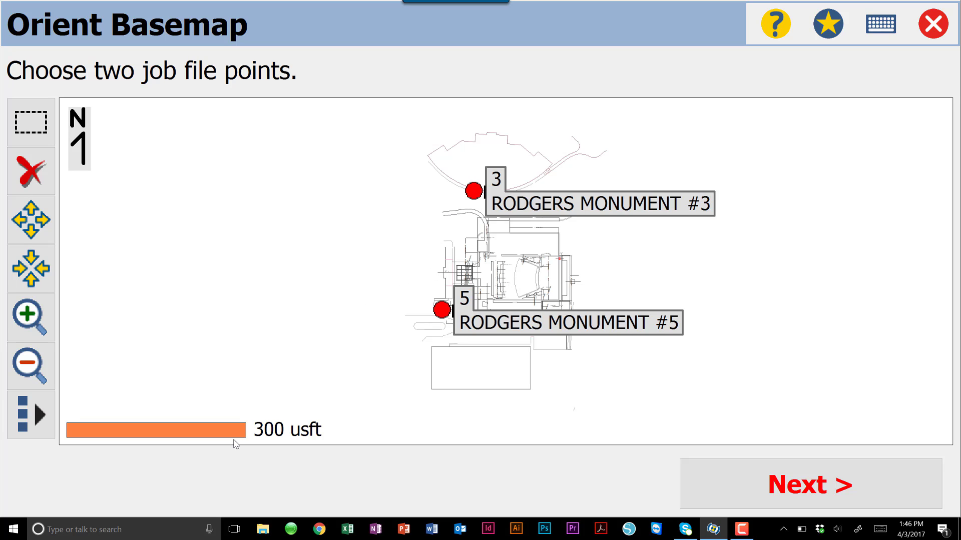
{"action": "left_click", "coordinate": [929, 26]}
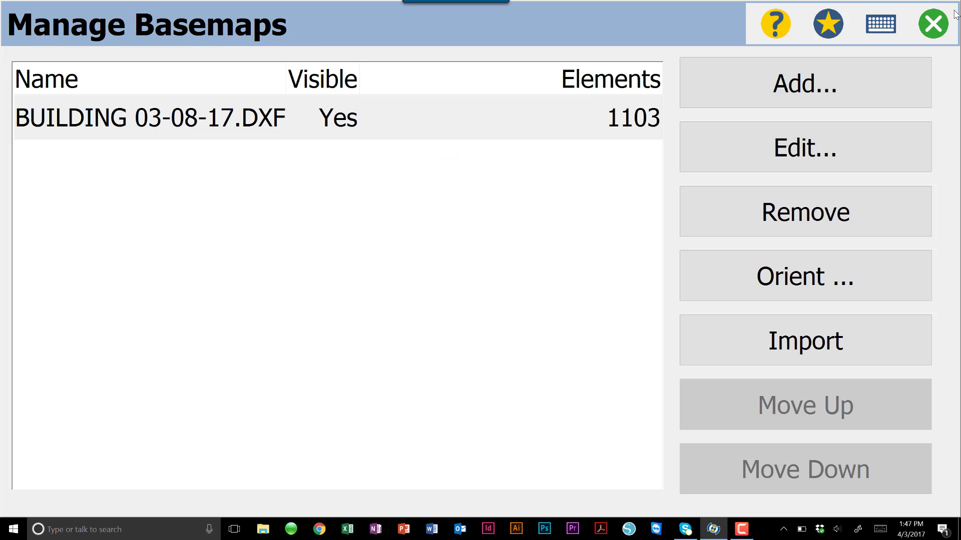
- Return to the map, then pan and zoom in on the building linework around circle 6
{"action": "left_click", "coordinate": [938, 26]}
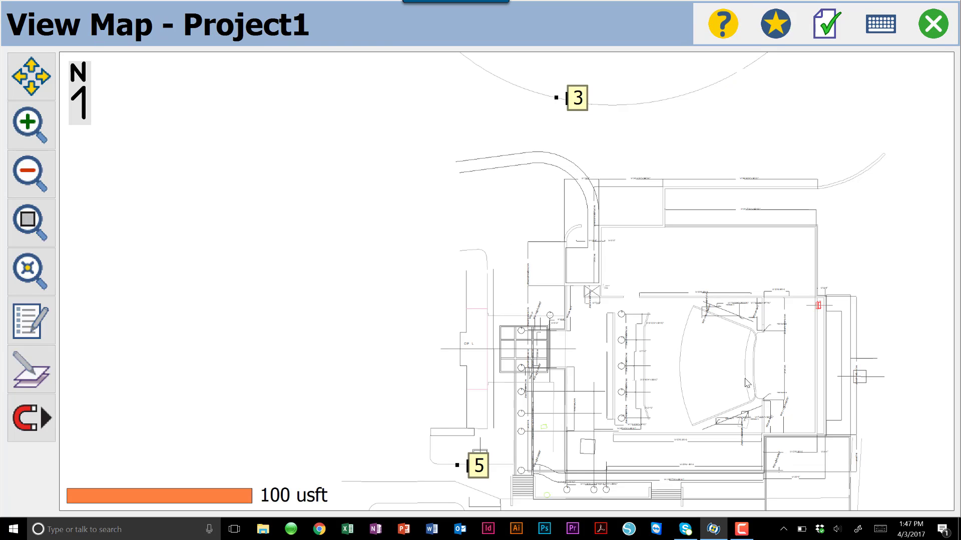
{"action": "left_click_drag", "start_coordinate": [741, 376], "coordinate": [547, 314]}
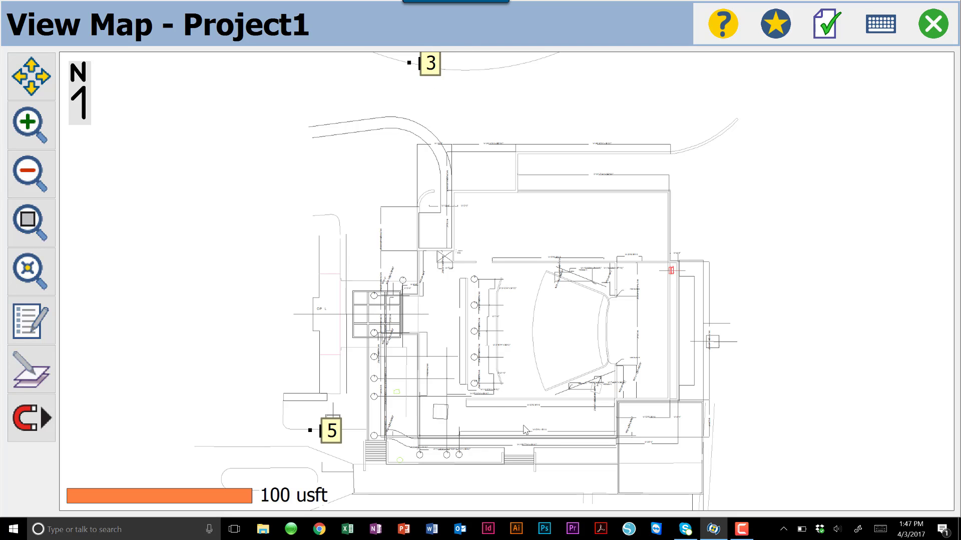
{"action": "scroll", "coordinate": [493, 398], "scroll_direction": "up", "scroll_amount": 5}
{"action": "scroll", "coordinate": [492, 396], "scroll_direction": "up", "scroll_amount": 4}
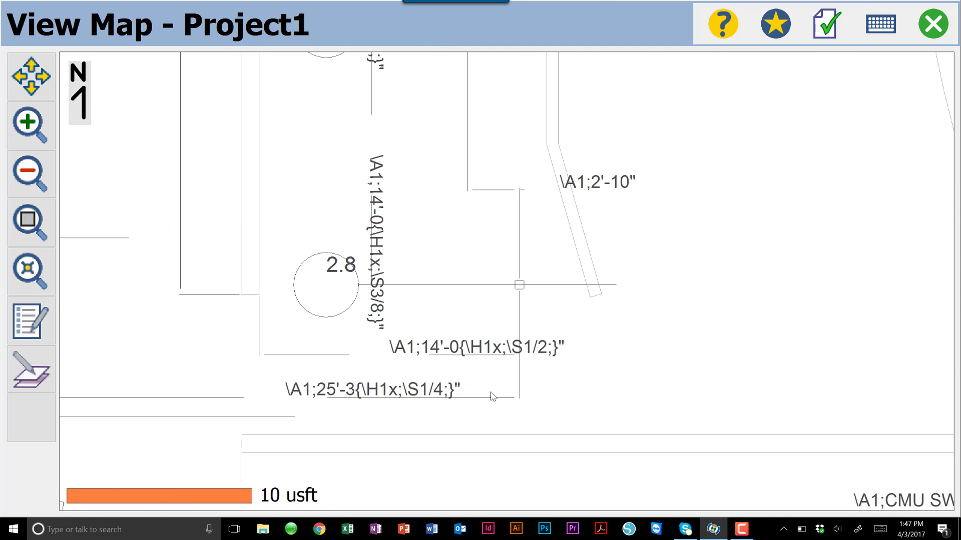
{"action": "scroll", "coordinate": [491, 395], "scroll_direction": "up", "scroll_amount": 1}
{"action": "left_click_drag", "start_coordinate": [266, 259], "coordinate": [568, 292]}
{"action": "left_click_drag", "start_coordinate": [331, 293], "coordinate": [561, 242]}
{"action": "left_click_drag", "start_coordinate": [382, 170], "coordinate": [607, 424]}
{"action": "left_click_drag", "start_coordinate": [499, 117], "coordinate": [631, 343]}
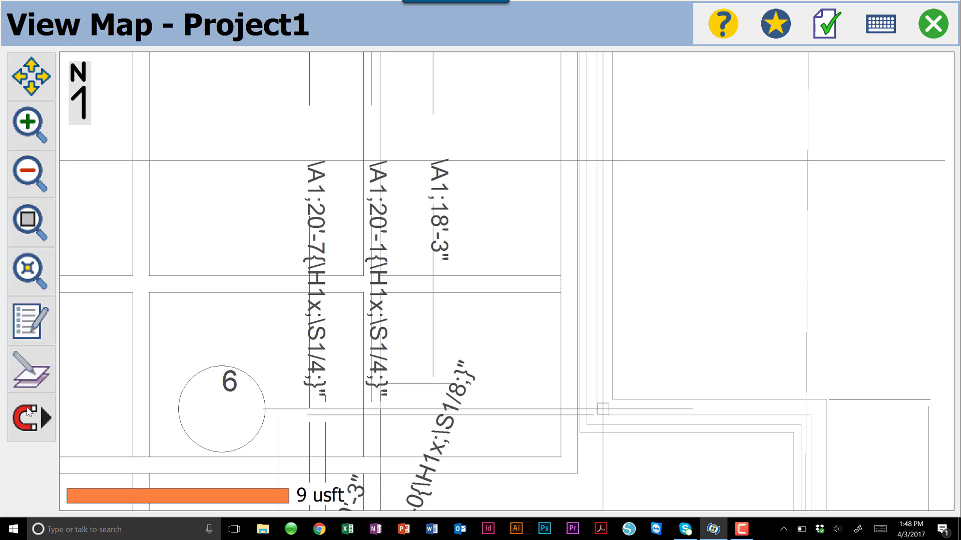
{"action": "left_click", "coordinate": [25, 416]}
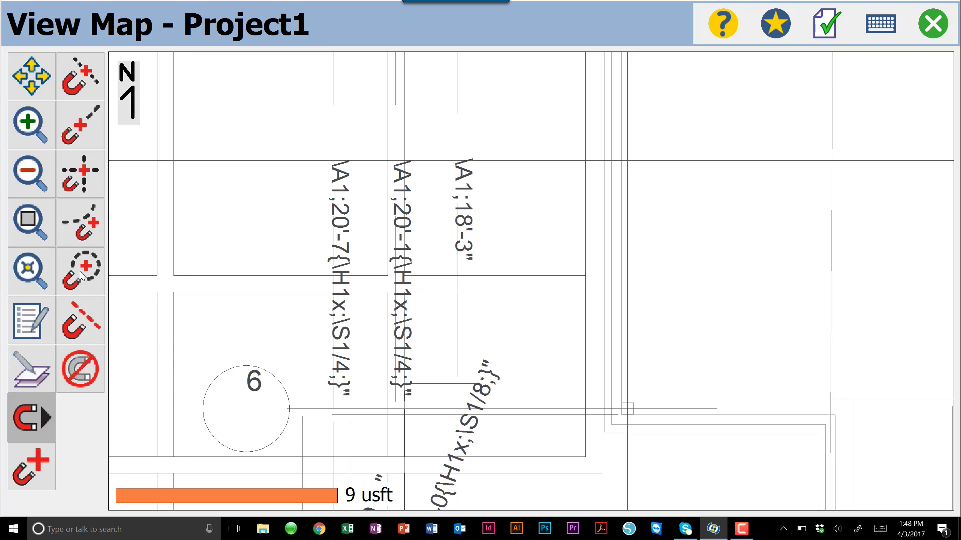
{"action": "left_click", "coordinate": [89, 270]}
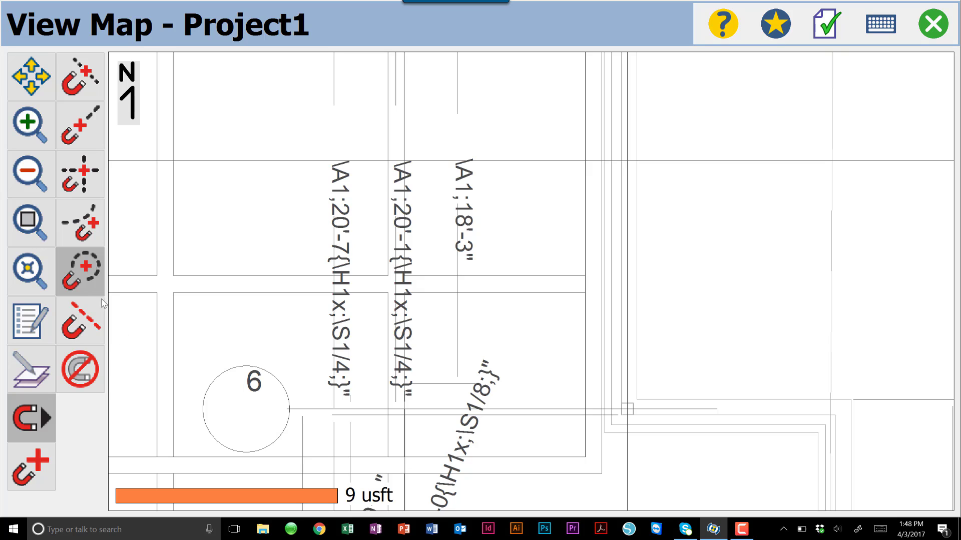
{"action": "left_click", "coordinate": [229, 376]}
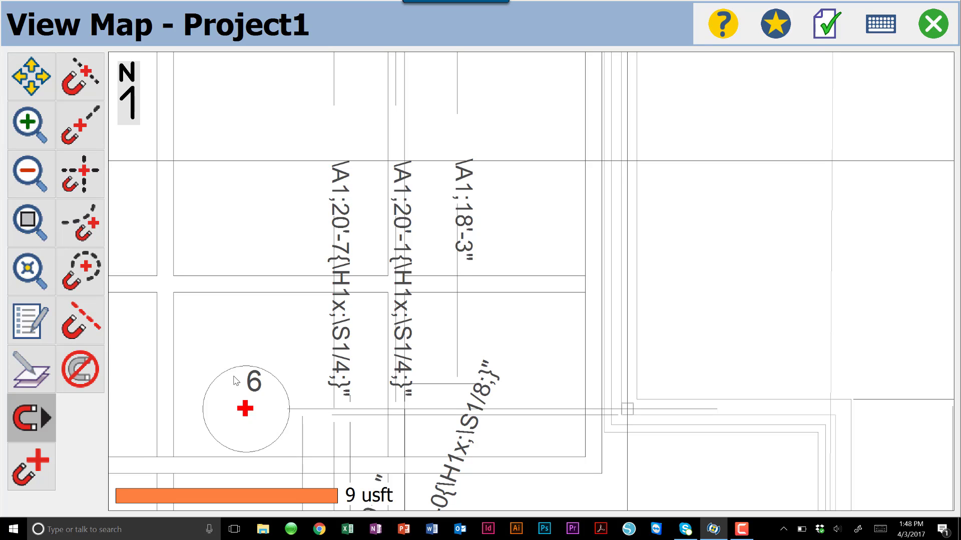
{"action": "left_click", "coordinate": [14, 325]}
{"action": "left_click", "coordinate": [96, 210]}
{"action": "left_click", "coordinate": [883, 22]}
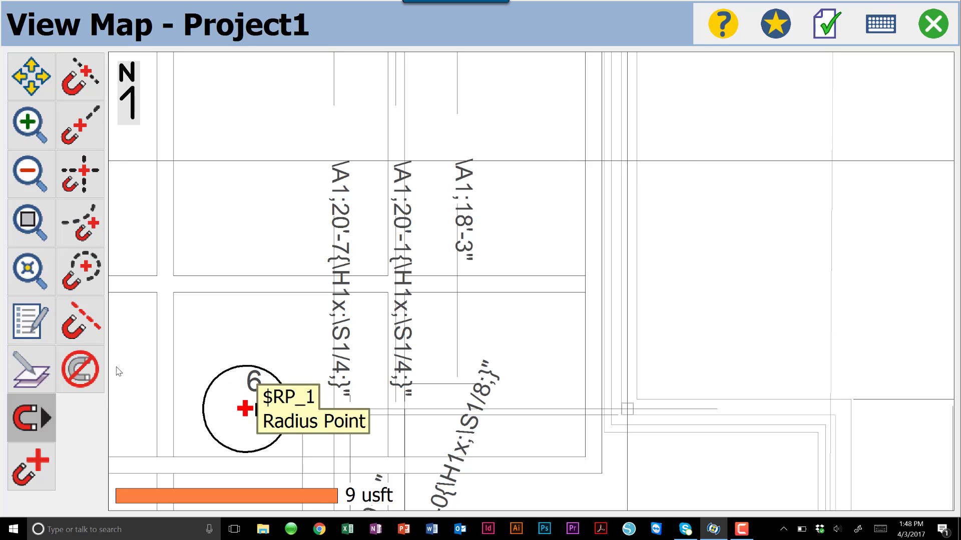
{"action": "left_click", "coordinate": [31, 371]}
{"action": "left_click", "coordinate": [86, 207]}
{"action": "left_click", "coordinate": [880, 23]}
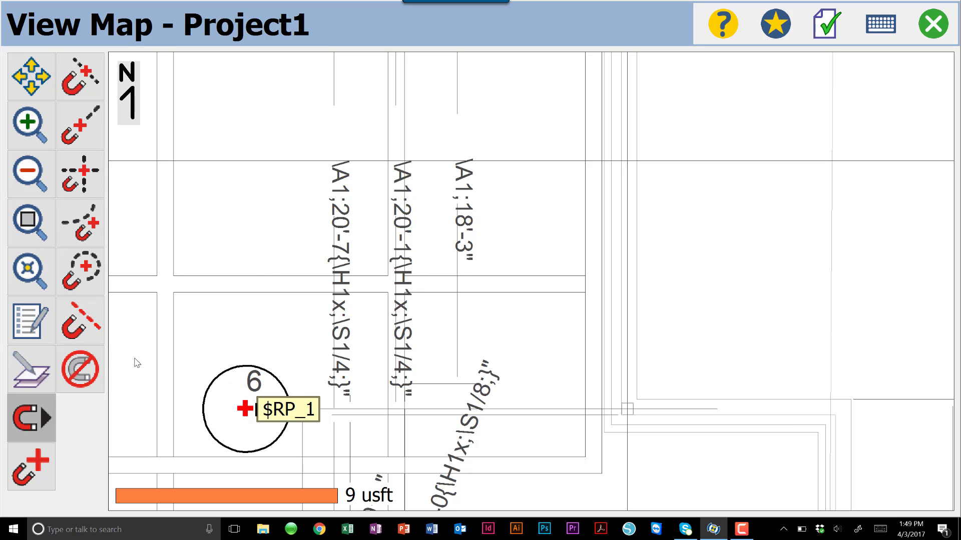
{"action": "left_click", "coordinate": [78, 369]}
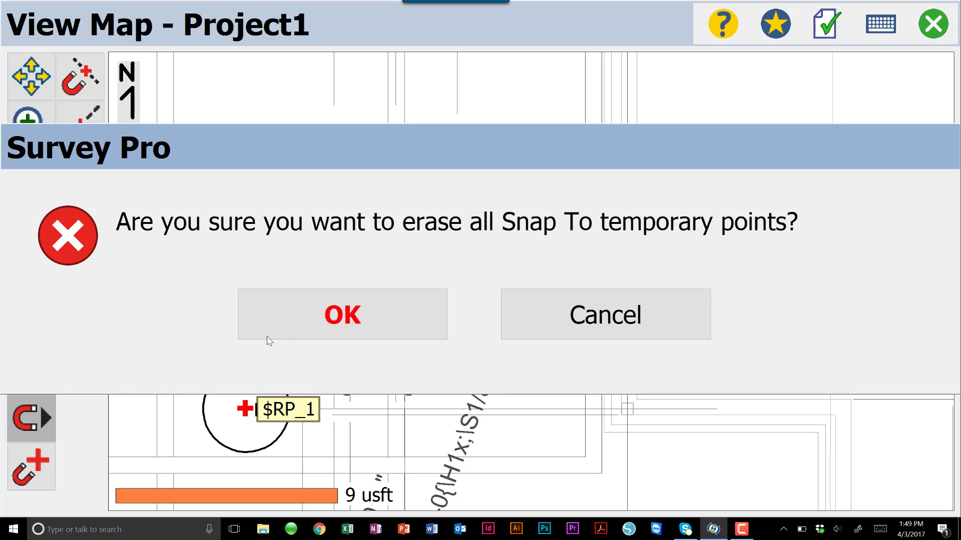
{"action": "left_click", "coordinate": [374, 315]}
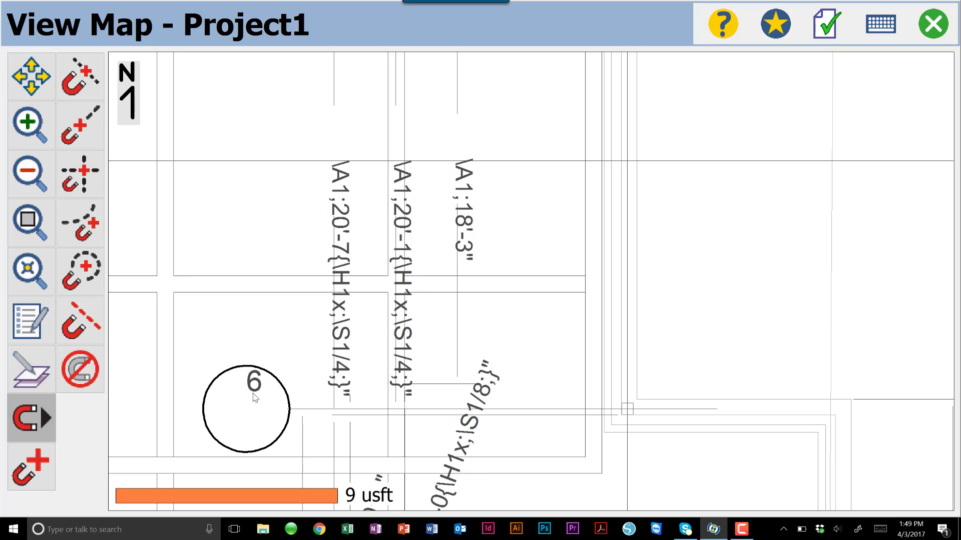
- Snap to circle 6's radius point and create point 1000 described as Radius Point there
{"action": "left_click", "coordinate": [85, 273]}
{"action": "left_click", "coordinate": [235, 419]}
{"action": "right_click", "coordinate": [247, 411]}
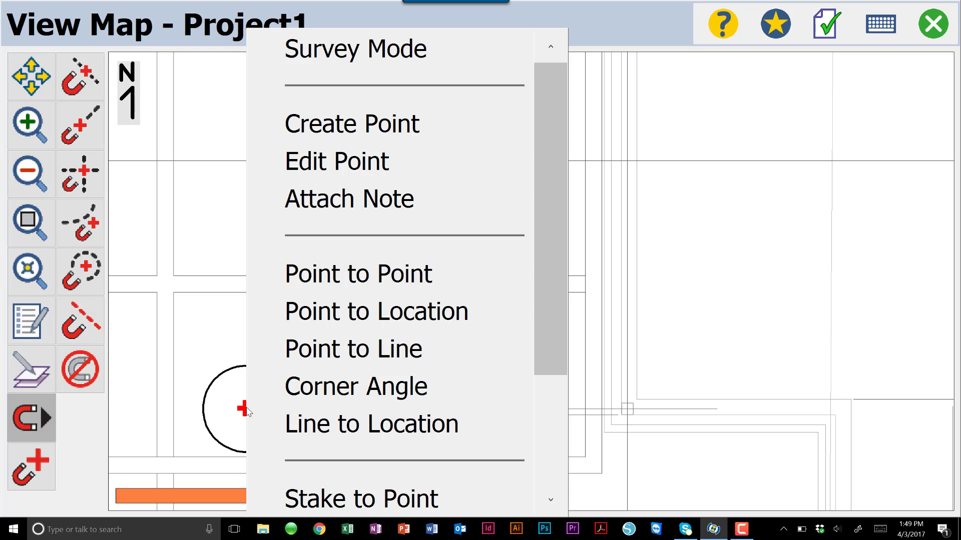
{"action": "left_click", "coordinate": [383, 126]}
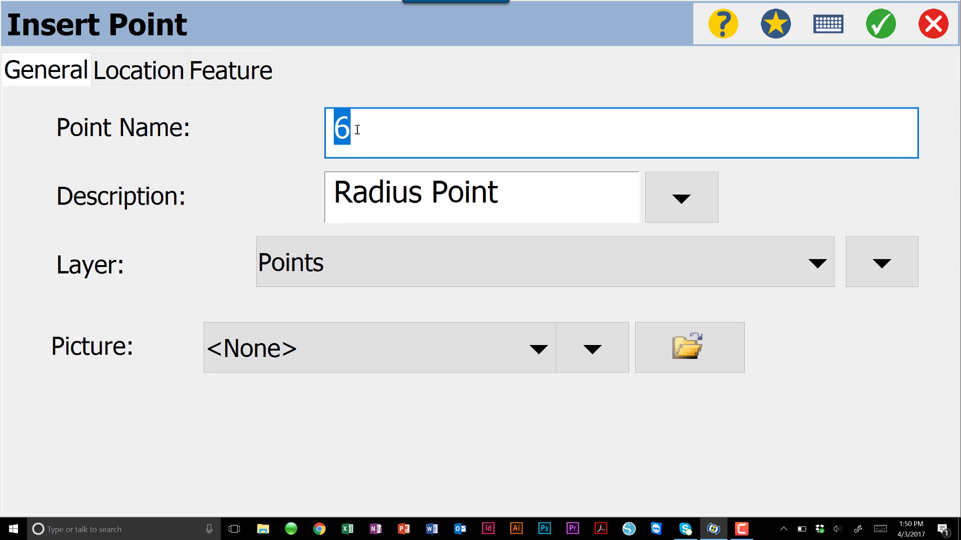
{"action": "type", "text": "1000"}
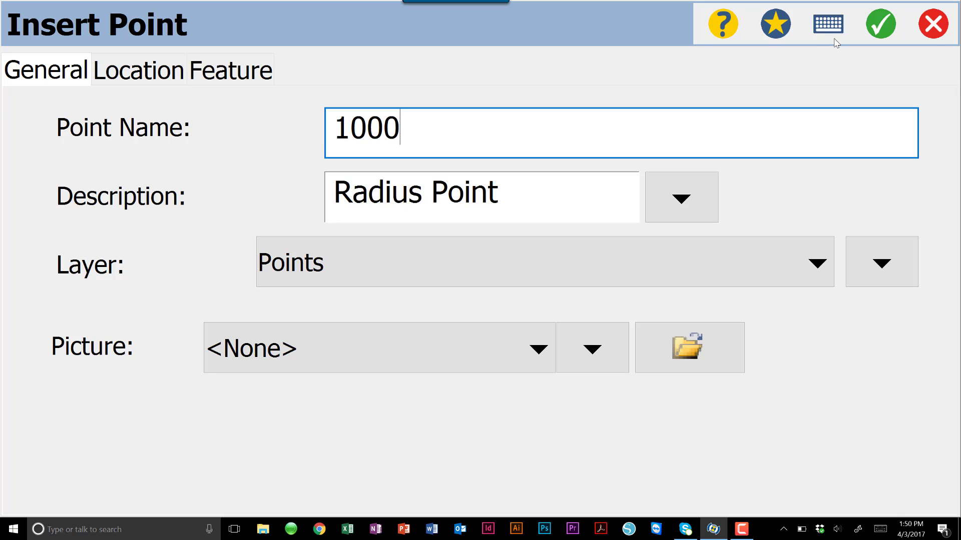
{"action": "left_click", "coordinate": [879, 26]}
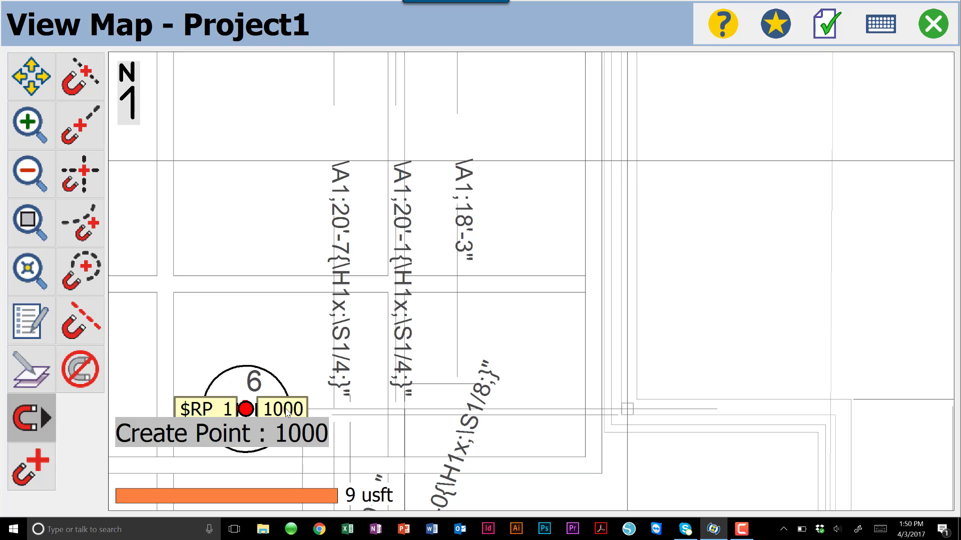
- Centre circle 6 on the map and erase the temporary snap points
{"action": "left_click_drag", "start_coordinate": [303, 323], "coordinate": [500, 166]}
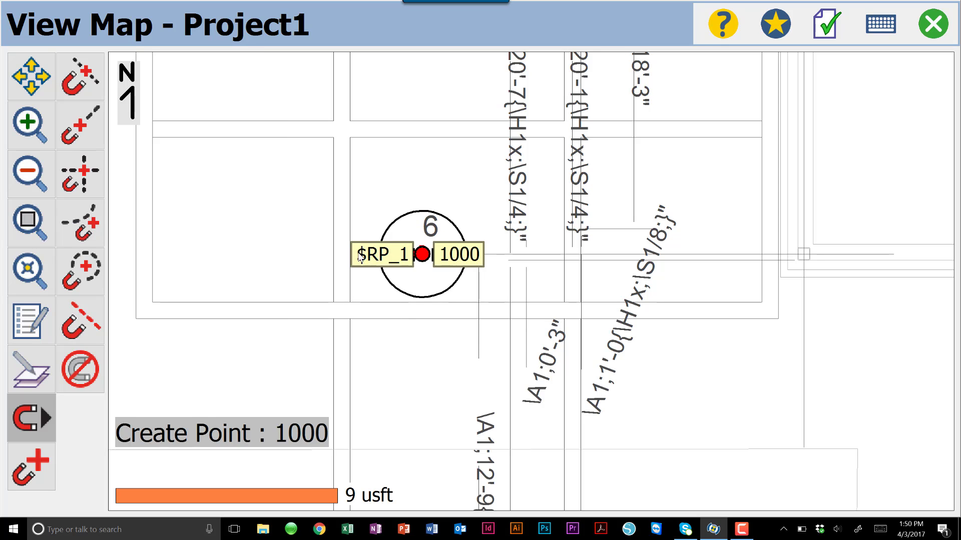
{"action": "left_click", "coordinate": [80, 370]}
{"action": "left_click", "coordinate": [344, 318]}
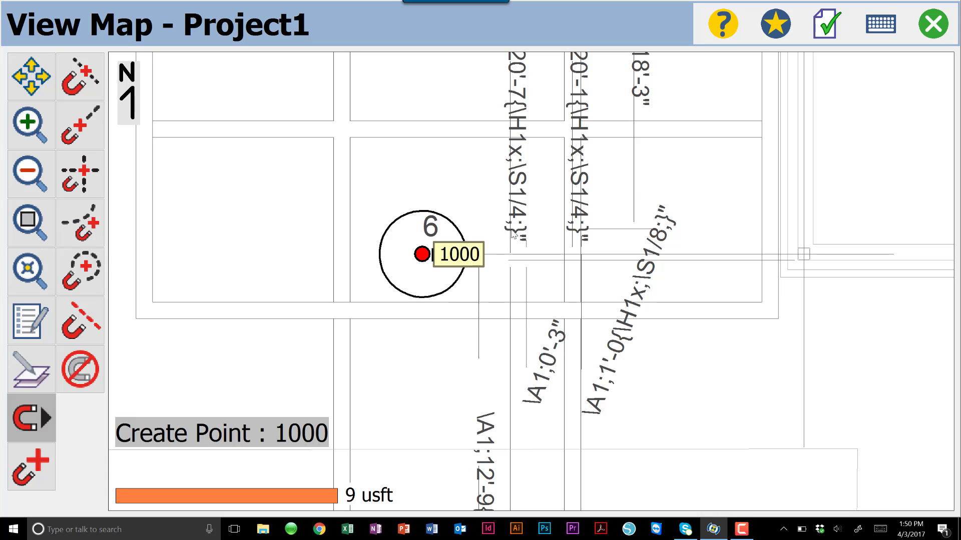
{"action": "left_click", "coordinate": [933, 28]}
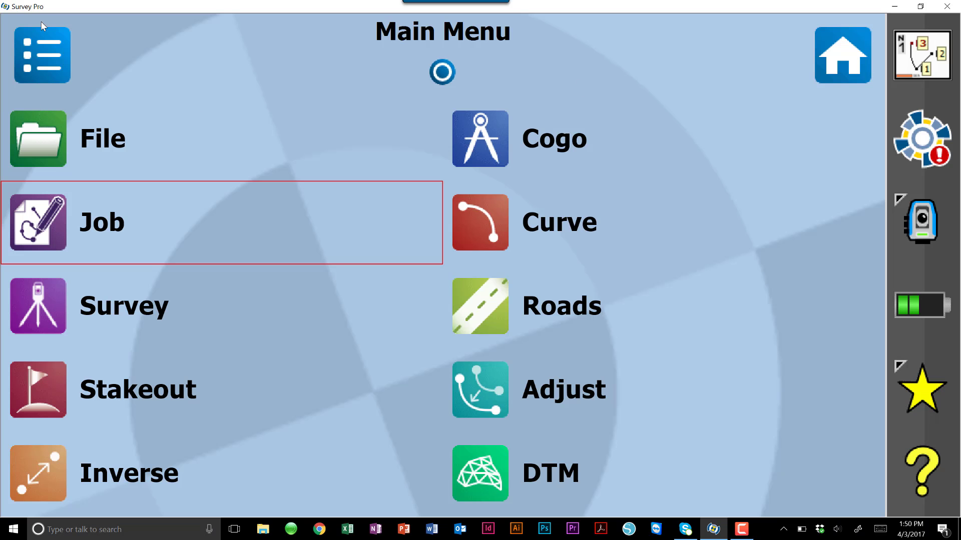
{"action": "left_click", "coordinate": [53, 220]}
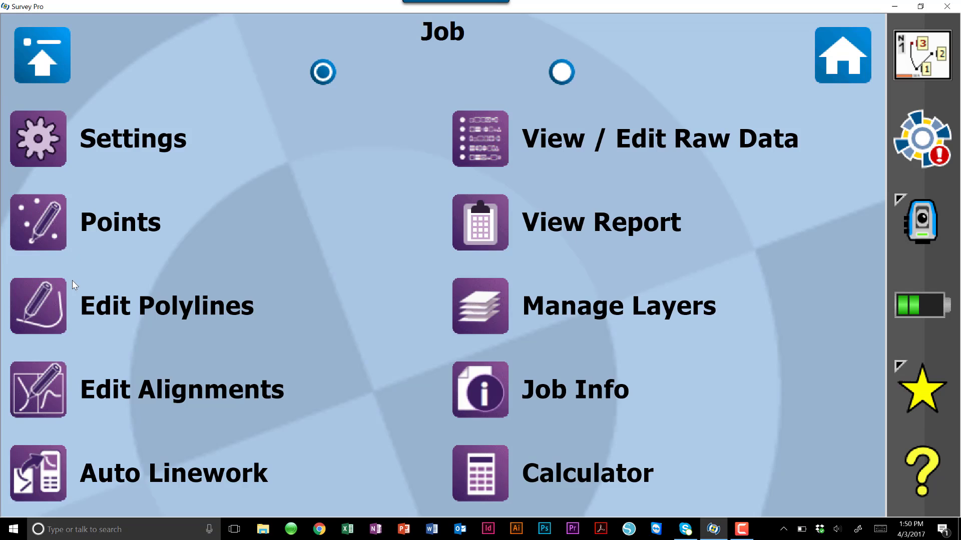
{"action": "left_click", "coordinate": [120, 219]}
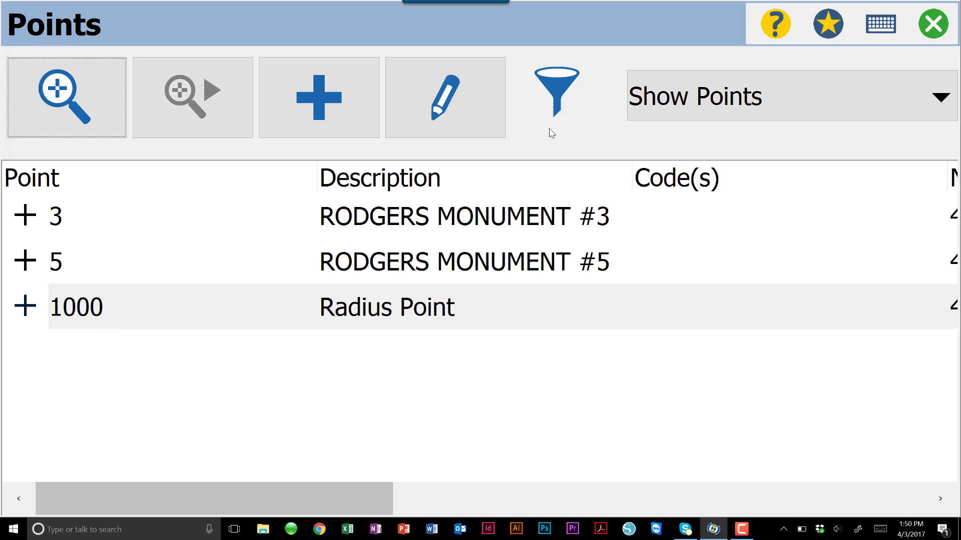
{"action": "left_click", "coordinate": [941, 29]}
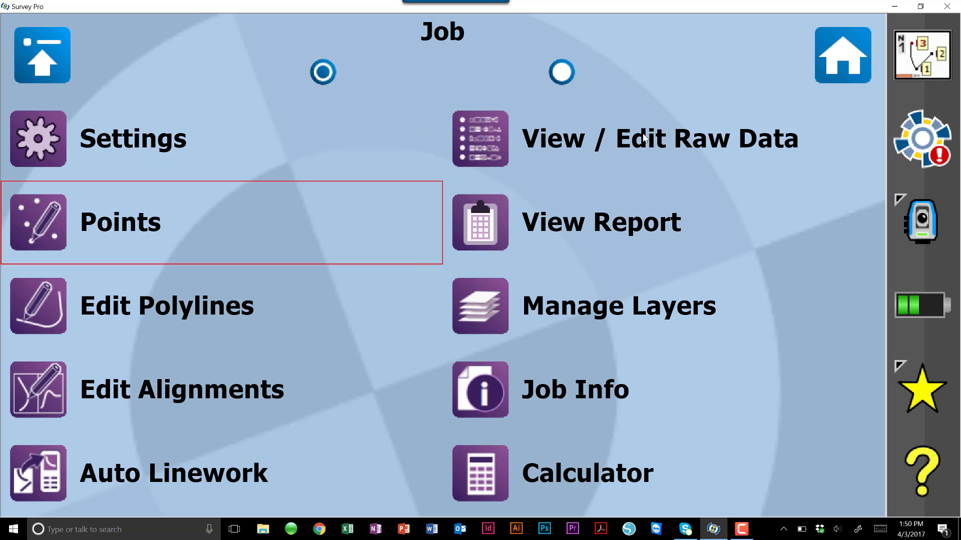
{"action": "left_click", "coordinate": [939, 54]}
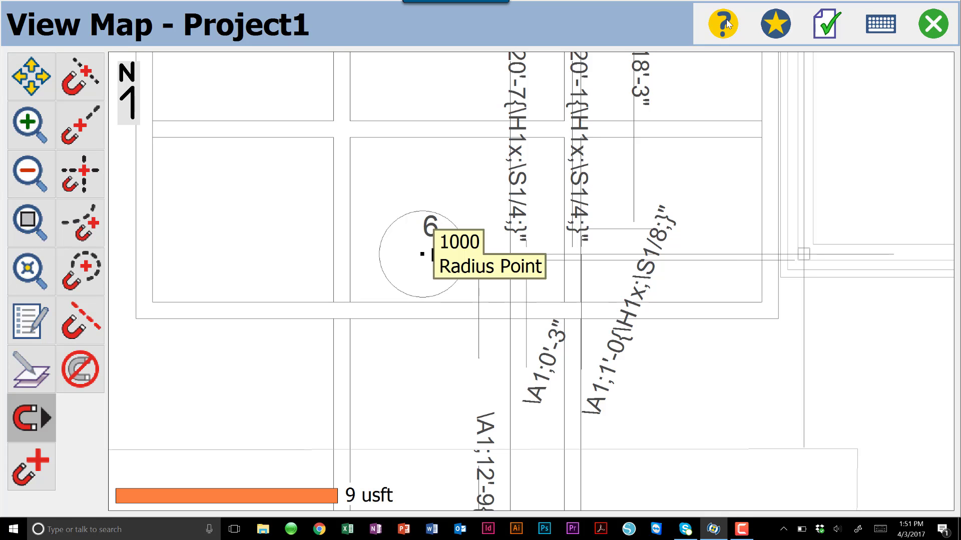
- Open the Map View help page describing Zoom Extents and Zoom To Point
{"action": "left_click", "coordinate": [725, 19]}
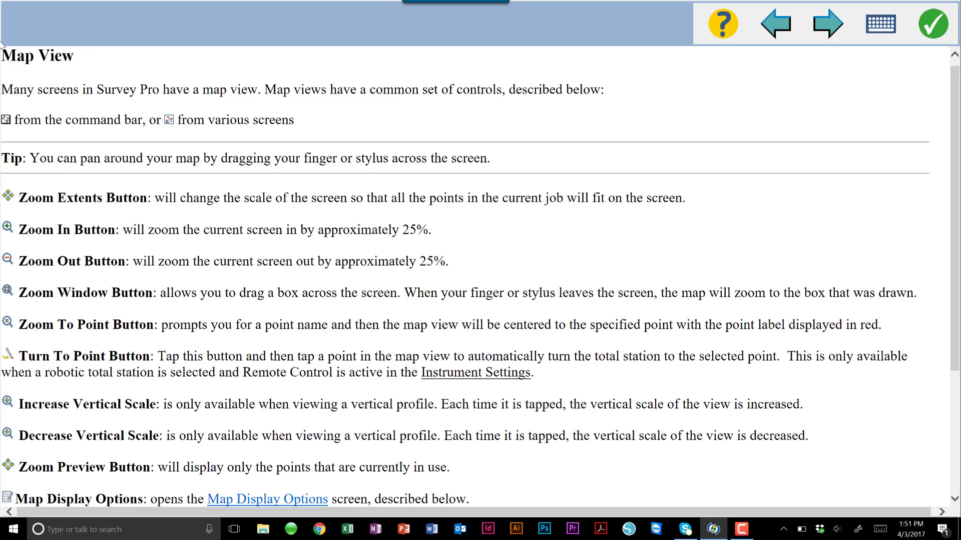
- Jump to the Snap To help section listing options like snapping to a curve's radius point
{"action": "scroll", "coordinate": [131, 264], "scroll_direction": "down", "scroll_amount": 3}
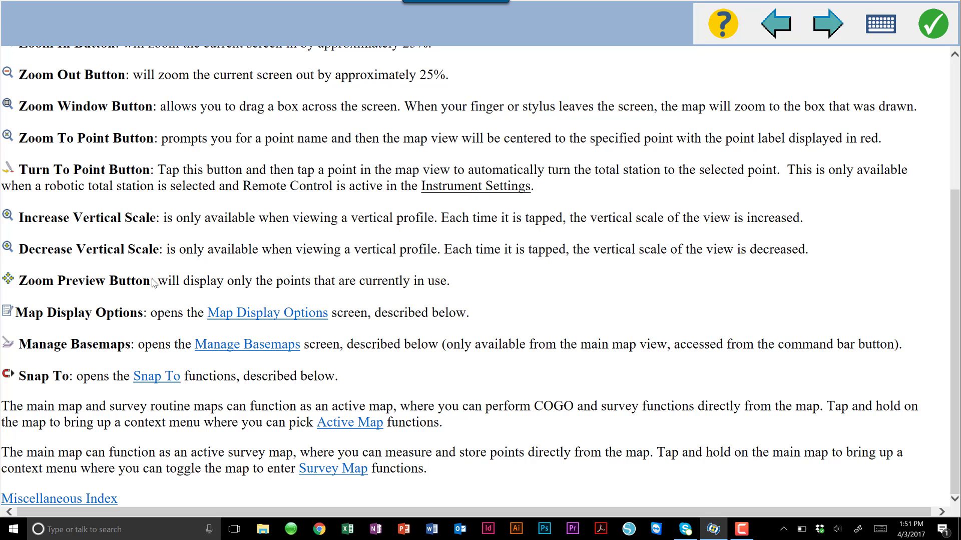
{"action": "left_click", "coordinate": [161, 384]}
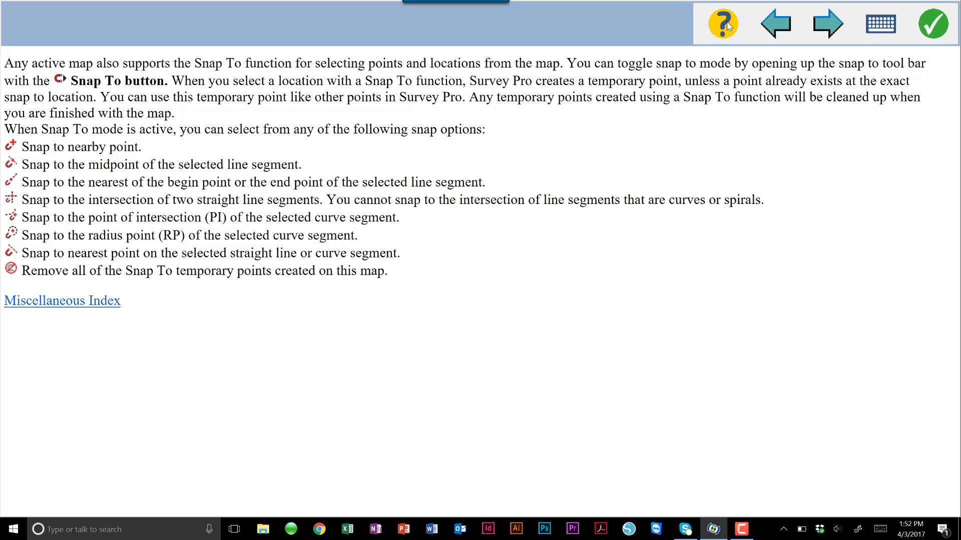
- Close the help page and the map view, returning to the Main Menu
{"action": "left_click", "coordinate": [928, 25]}
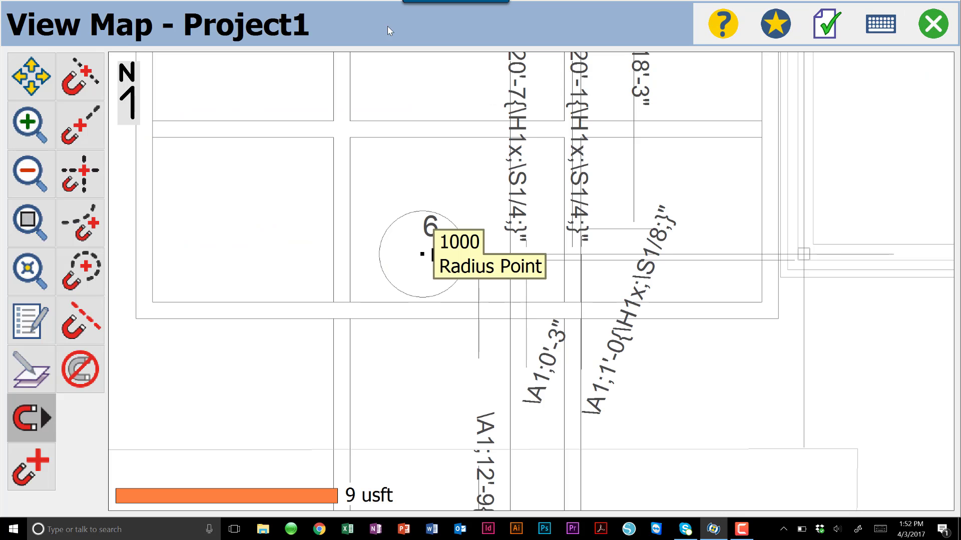
{"action": "left_click", "coordinate": [934, 23]}
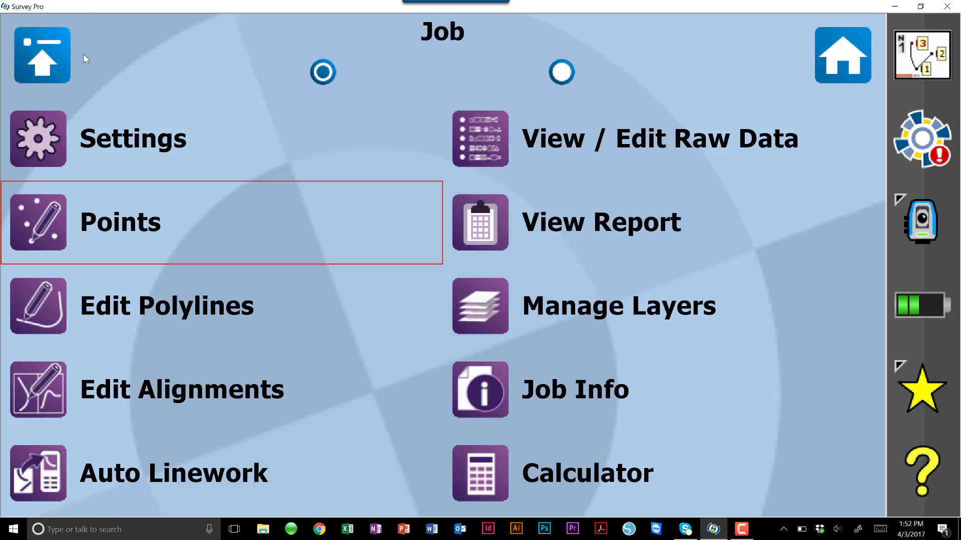
{"action": "left_click", "coordinate": [83, 58]}
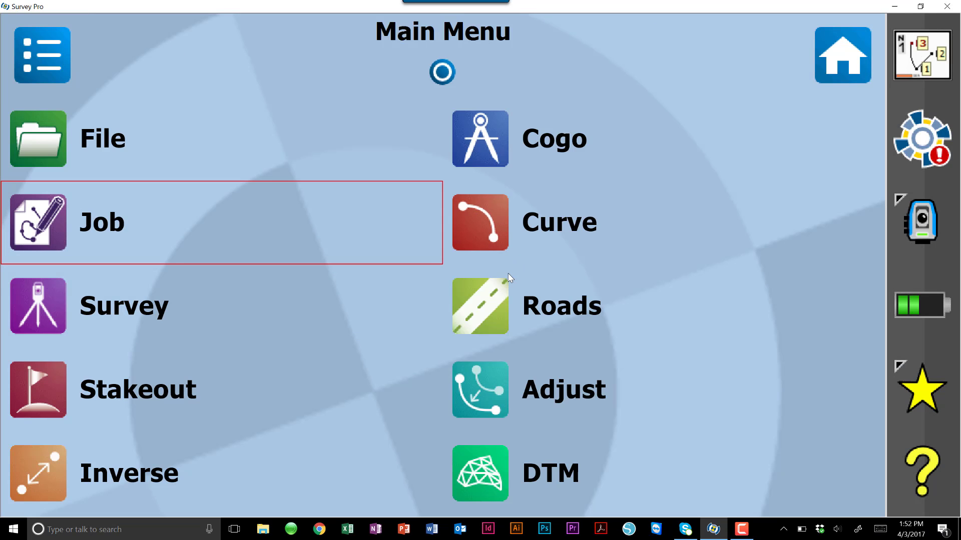
- View the Offset Staking help from Stakeout, then close it and return to the Main Menu
{"action": "left_click", "coordinate": [133, 392]}
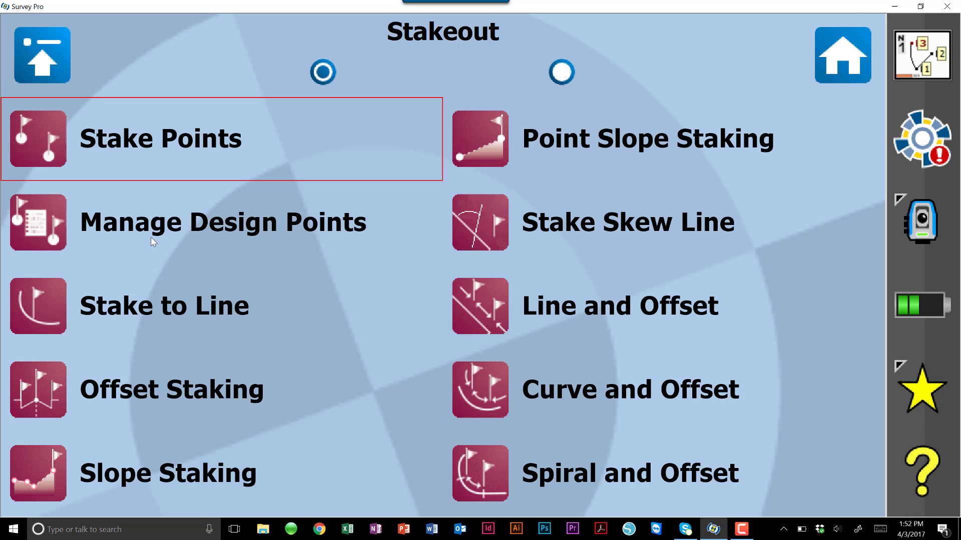
{"action": "left_click", "coordinate": [106, 391]}
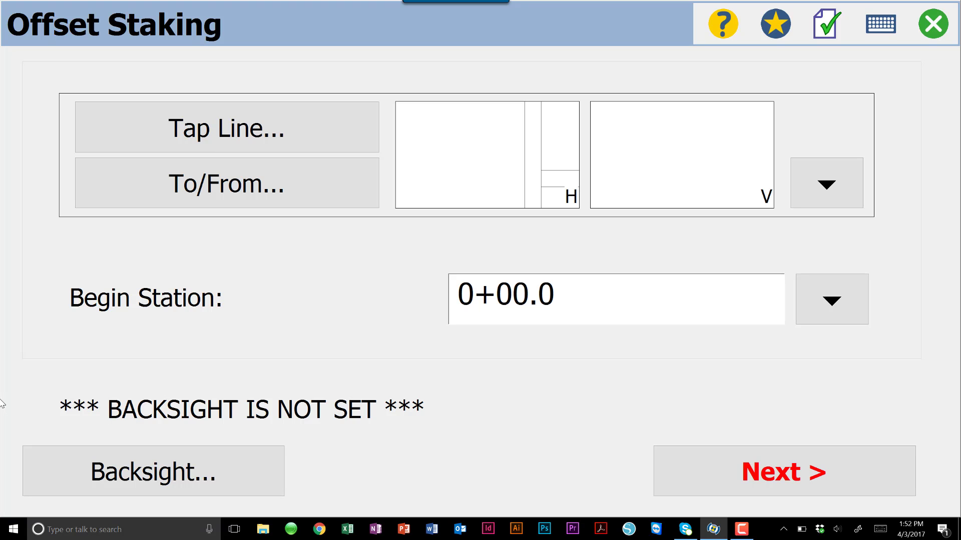
{"action": "left_click", "coordinate": [726, 24]}
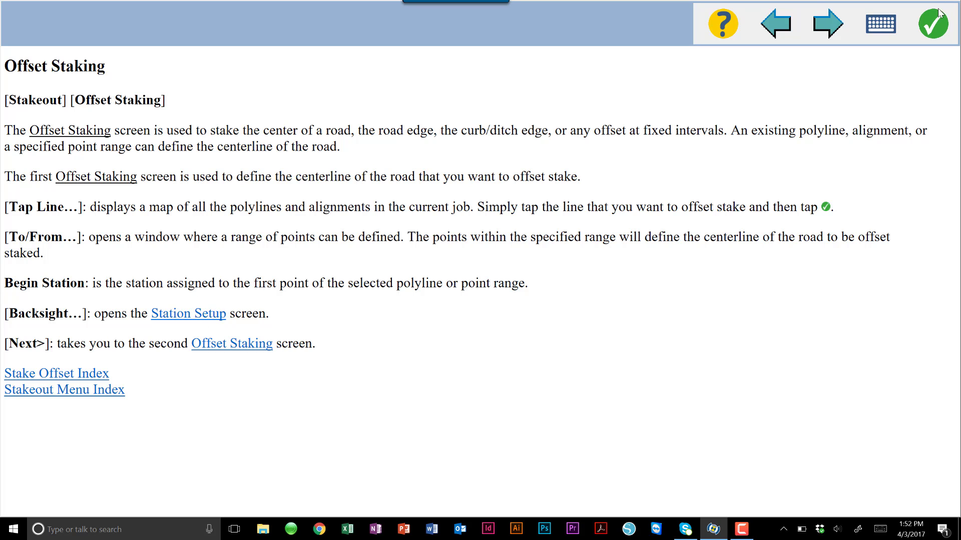
{"action": "left_click", "coordinate": [939, 26]}
{"action": "left_click", "coordinate": [940, 26]}
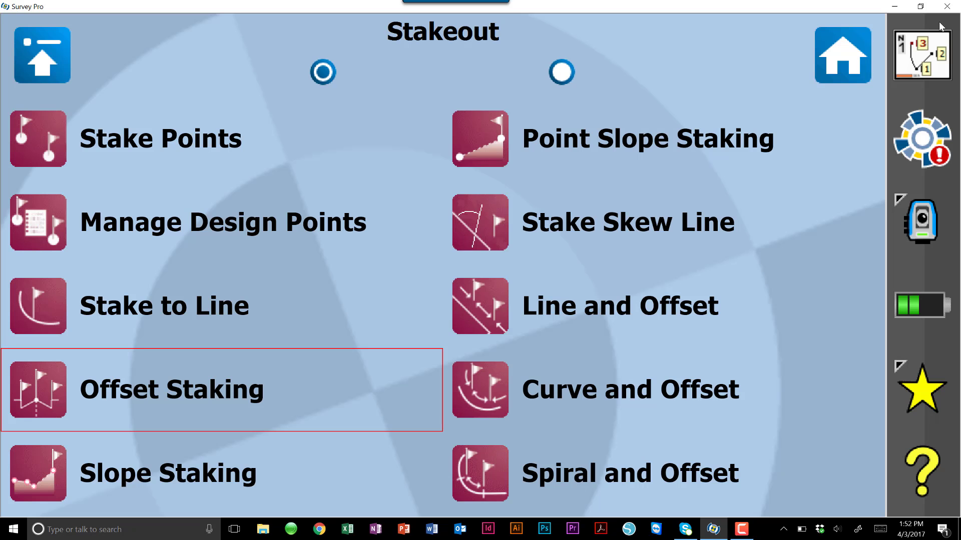
{"action": "left_click", "coordinate": [20, 50]}
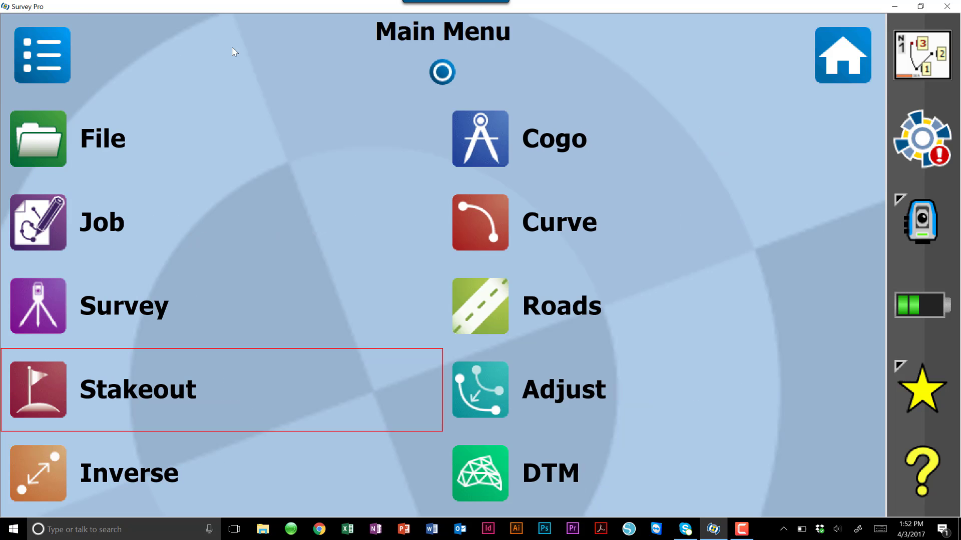
{"action": "left_click", "coordinate": [910, 54]}
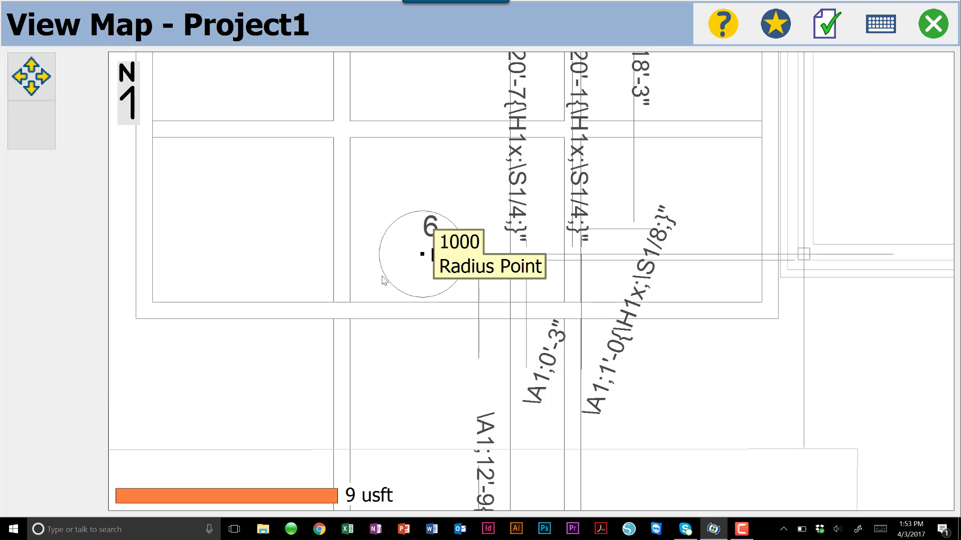
{"action": "scroll", "coordinate": [383, 281], "scroll_direction": "up", "scroll_amount": 3}
{"action": "scroll", "coordinate": [467, 220], "scroll_direction": "down", "scroll_amount": 5}
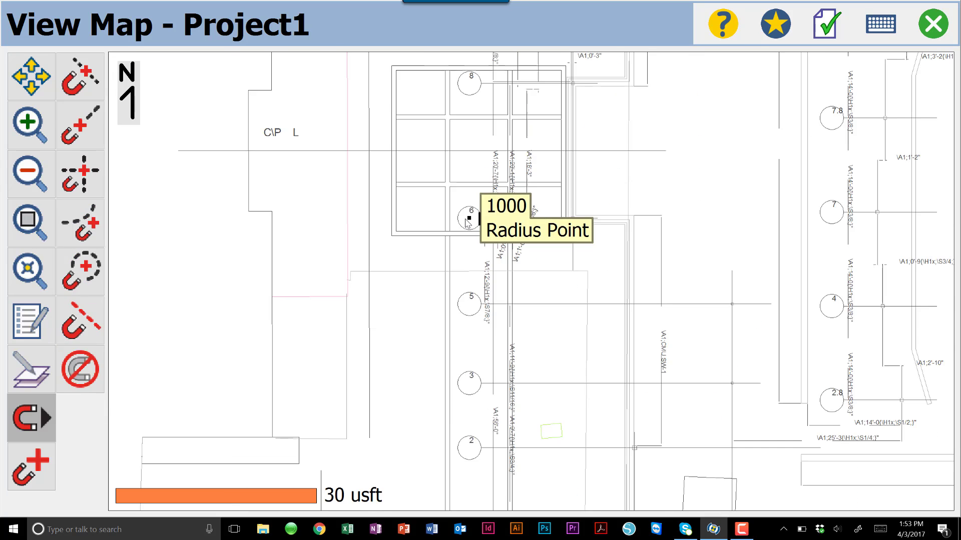
{"action": "scroll", "coordinate": [467, 220], "scroll_direction": "down", "scroll_amount": 1}
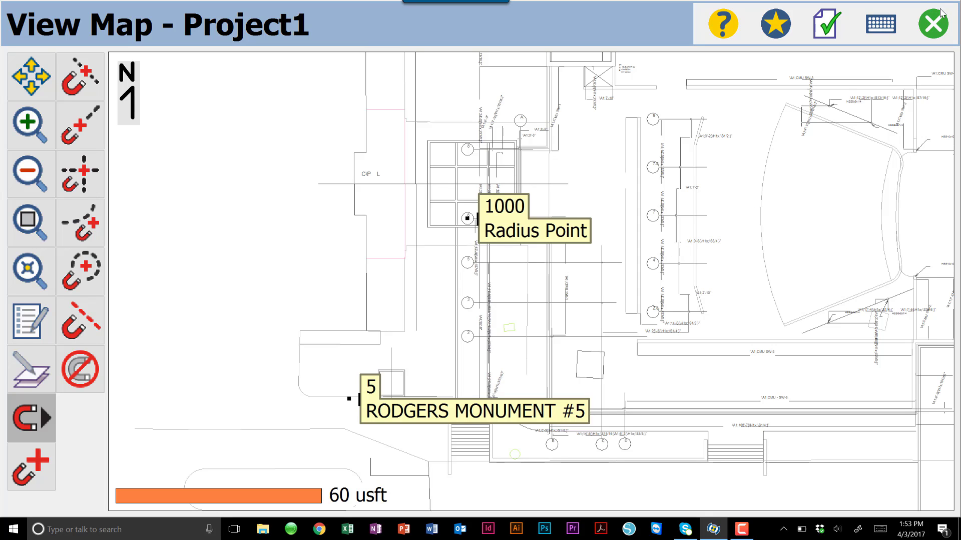
{"action": "left_click", "coordinate": [942, 29]}
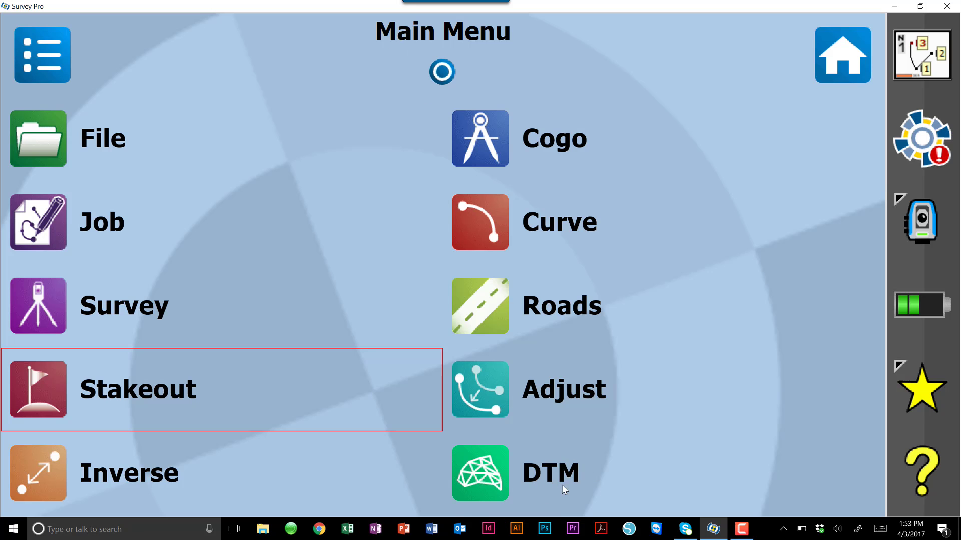
{"action": "left_click", "coordinate": [525, 476]}
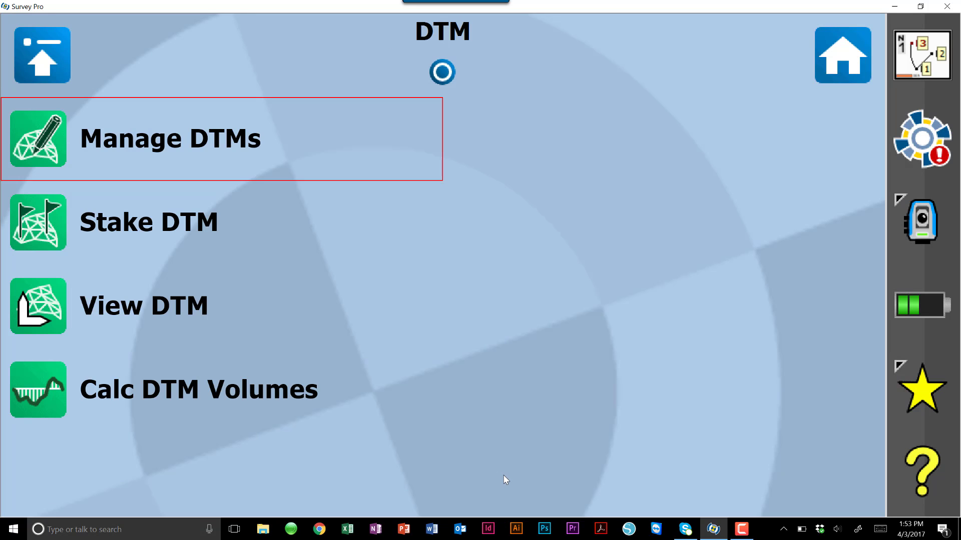
{"action": "left_click", "coordinate": [216, 125]}
{"action": "left_click", "coordinate": [875, 94]}
{"action": "left_click", "coordinate": [605, 438]}
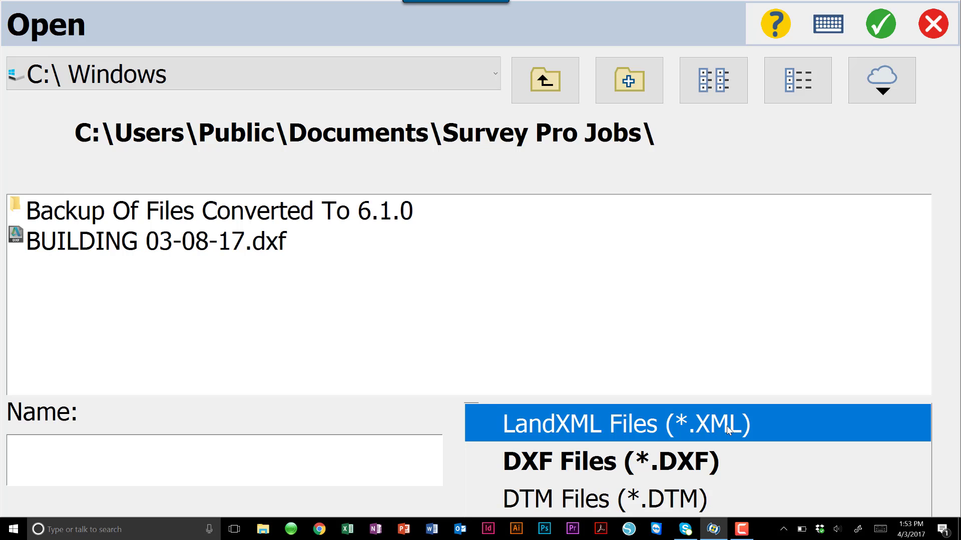
{"action": "left_click", "coordinate": [716, 361]}
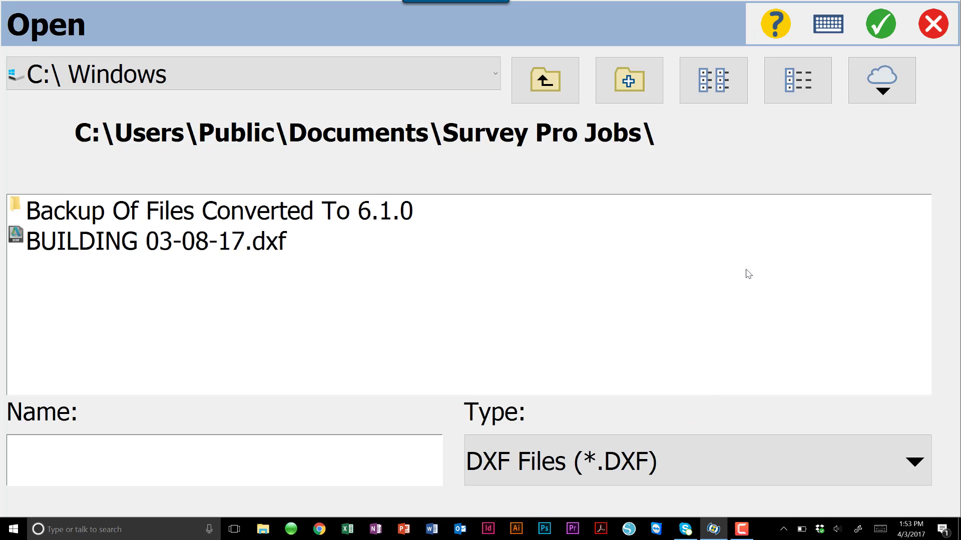
{"action": "left_click", "coordinate": [943, 25]}
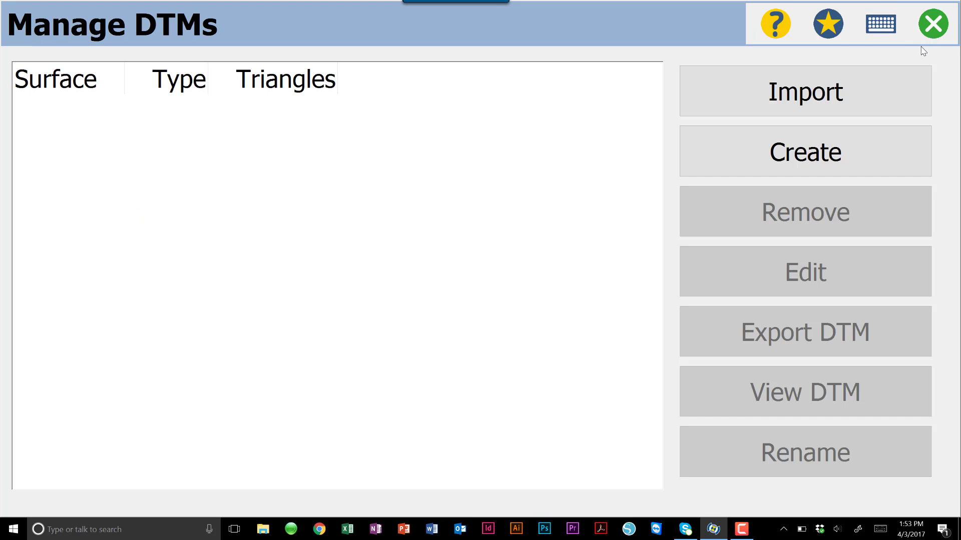
{"action": "left_click", "coordinate": [927, 25]}
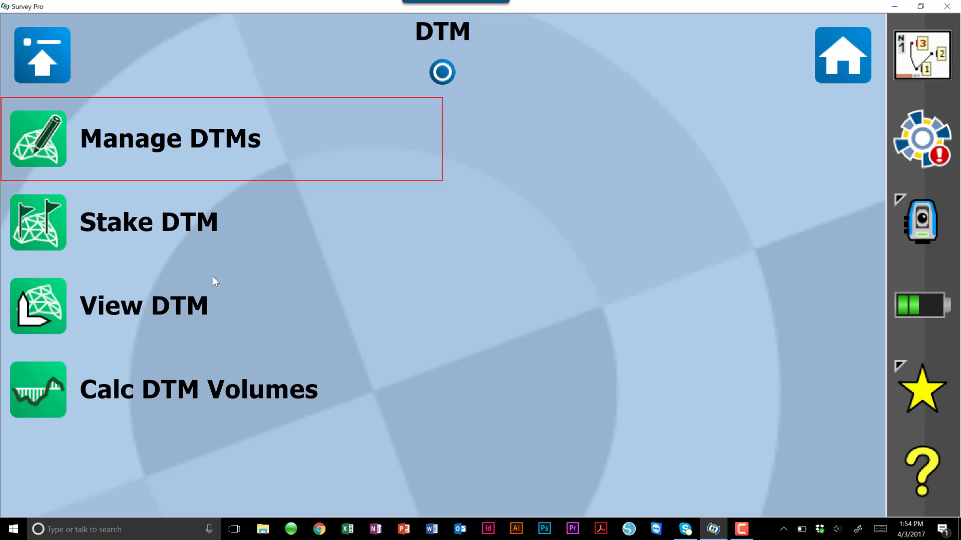
{"action": "left_click", "coordinate": [33, 63]}
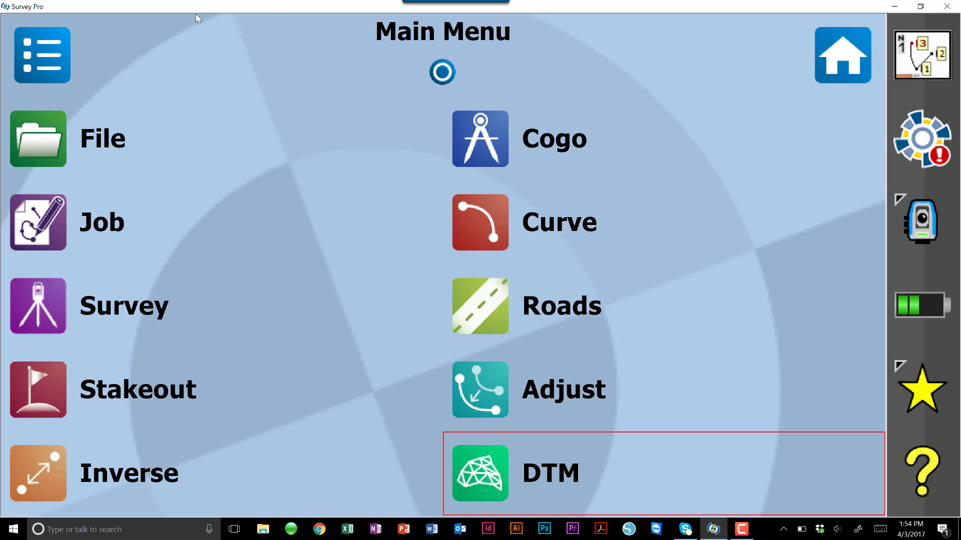
- Open Stakeout > Stake to Line and leave the line definition set to Polyline, Begin Station 0+00.0
{"action": "left_click", "coordinate": [123, 393]}
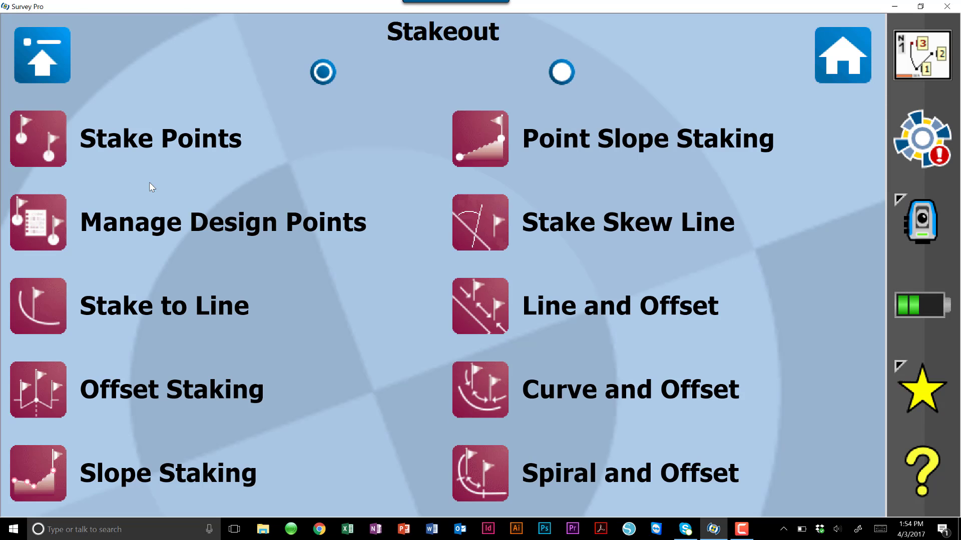
{"action": "left_click", "coordinate": [139, 308]}
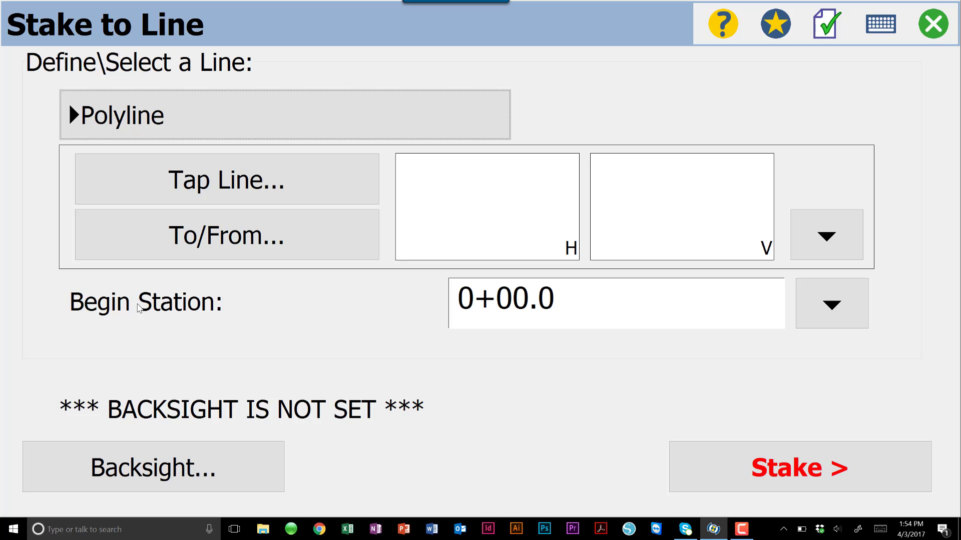
{"action": "left_click", "coordinate": [165, 117]}
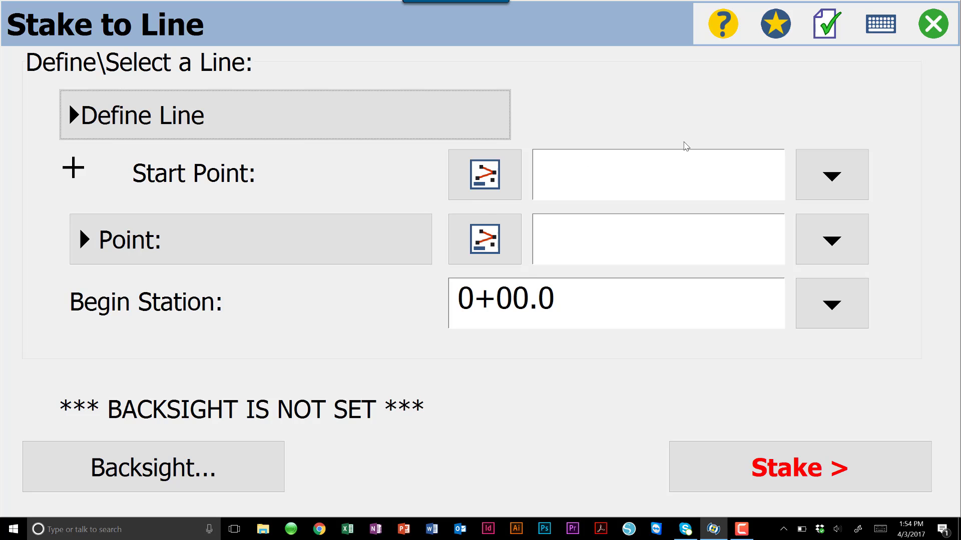
{"action": "left_click", "coordinate": [208, 241]}
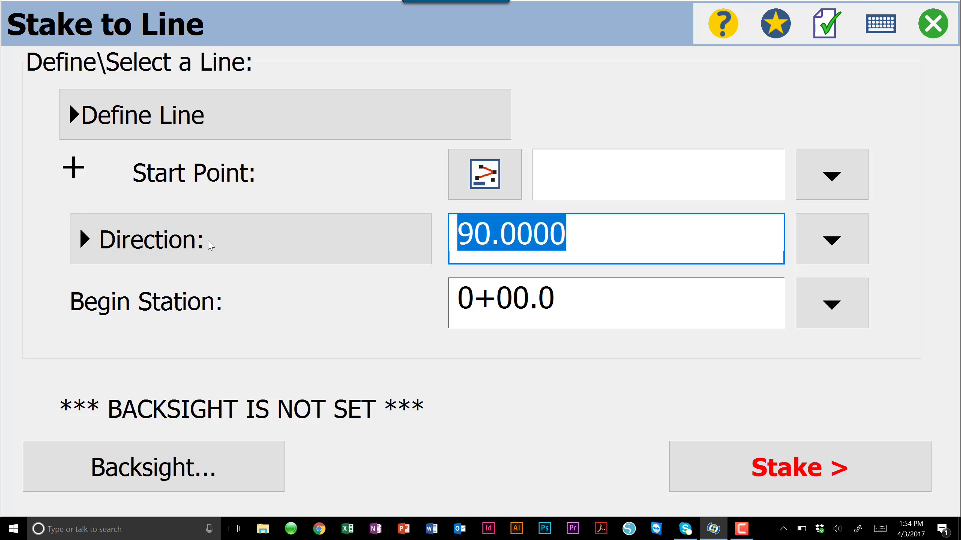
{"action": "left_click", "coordinate": [208, 242]}
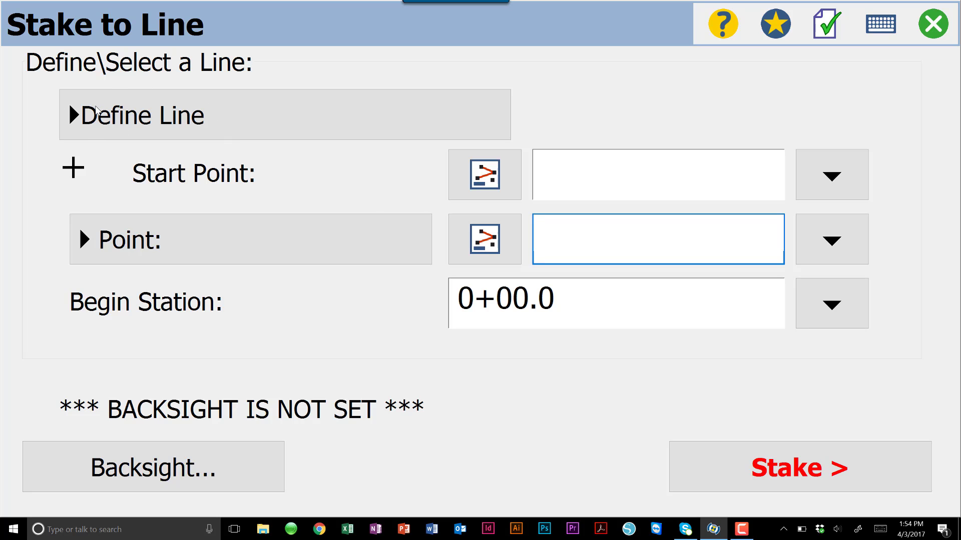
{"action": "left_click", "coordinate": [108, 116]}
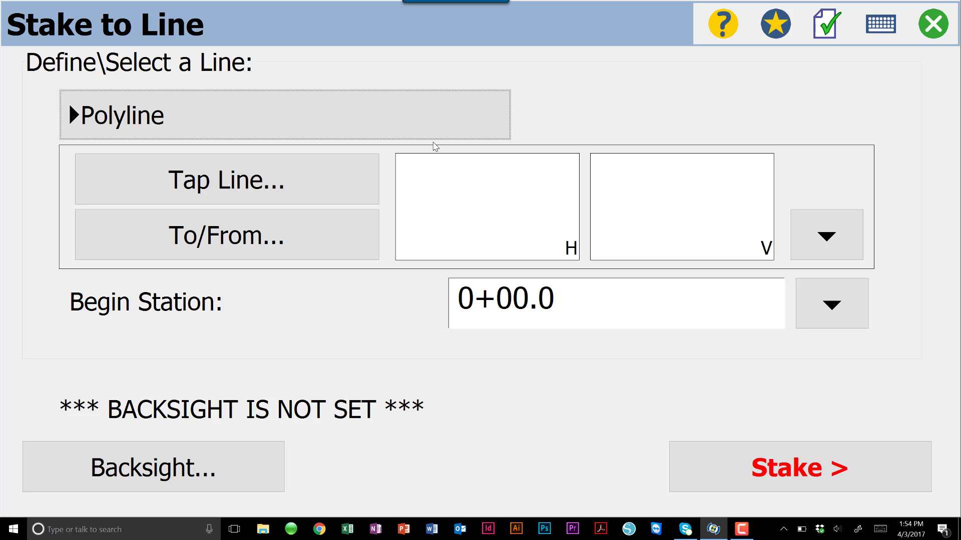
{"action": "left_click", "coordinate": [496, 208]}
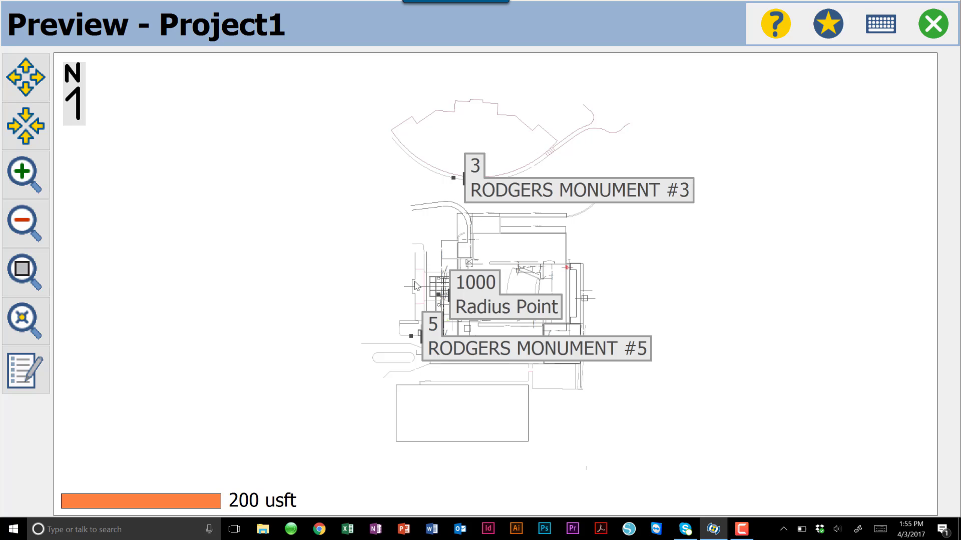
{"action": "scroll", "coordinate": [523, 320], "scroll_direction": "up", "scroll_amount": 3}
{"action": "scroll", "coordinate": [519, 334], "scroll_direction": "up", "scroll_amount": 3}
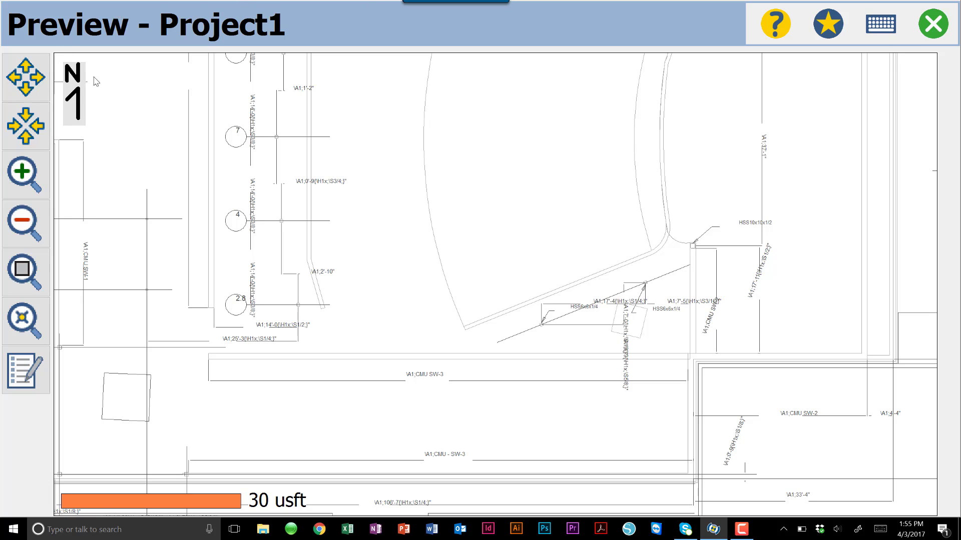
{"action": "left_click", "coordinate": [933, 24]}
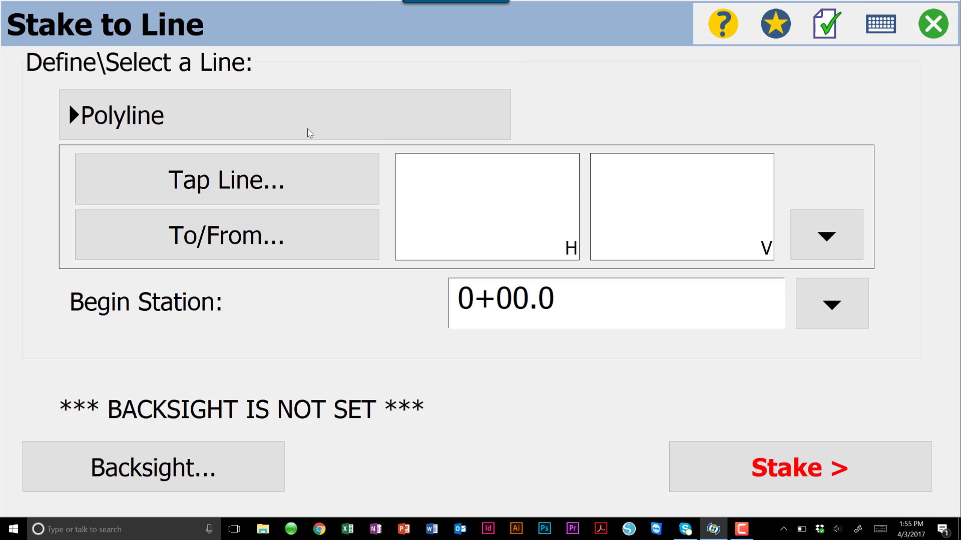
- Tap the curved arc polyline on the right of the DXF basemap as the line to stake
{"action": "left_click", "coordinate": [217, 189]}
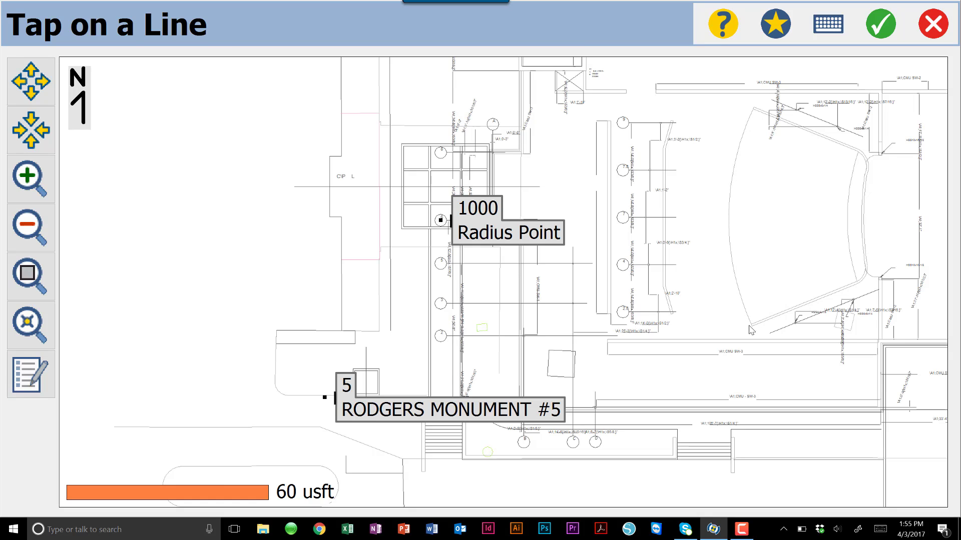
{"action": "left_click", "coordinate": [731, 231]}
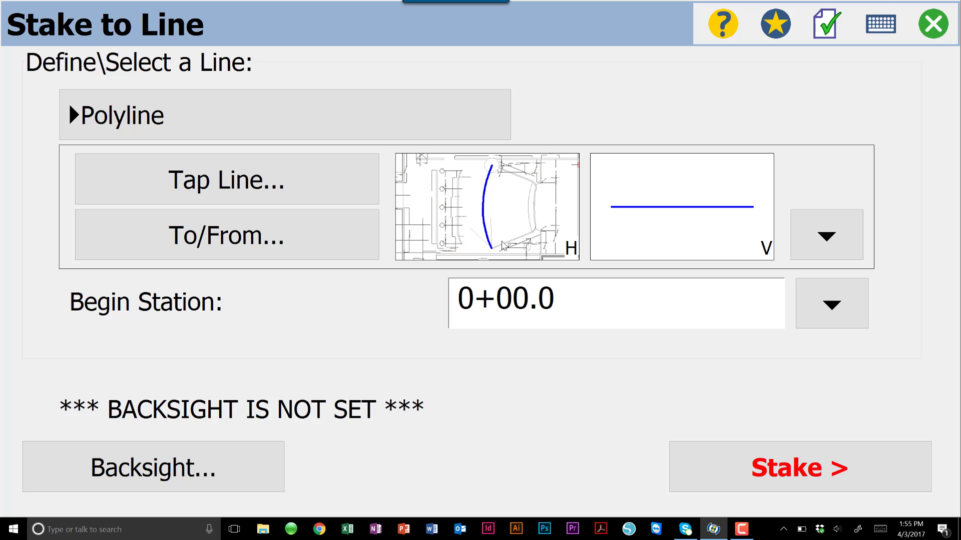
- Reverse the tapped arc polyline's direction, keeping Polyline as the line definition
{"action": "left_click", "coordinate": [816, 230]}
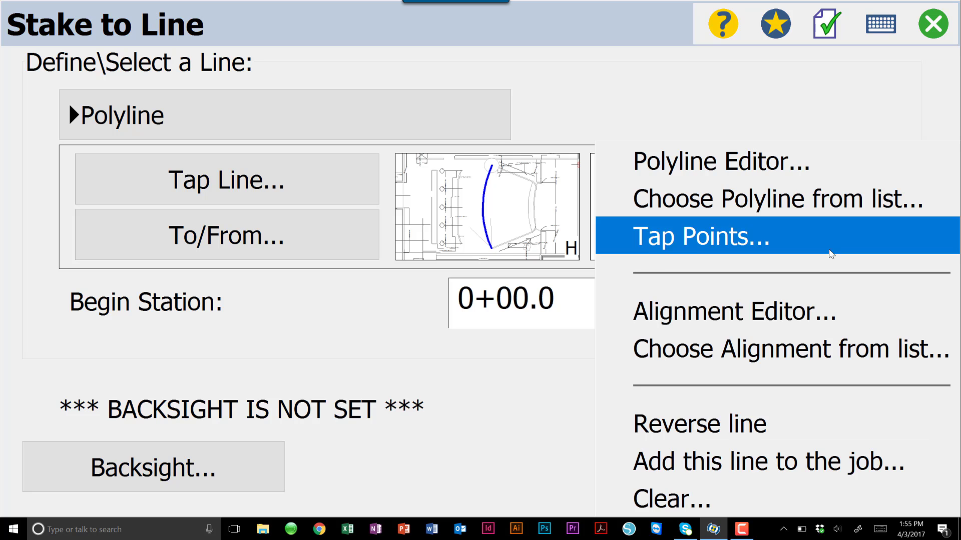
{"action": "left_click", "coordinate": [713, 416]}
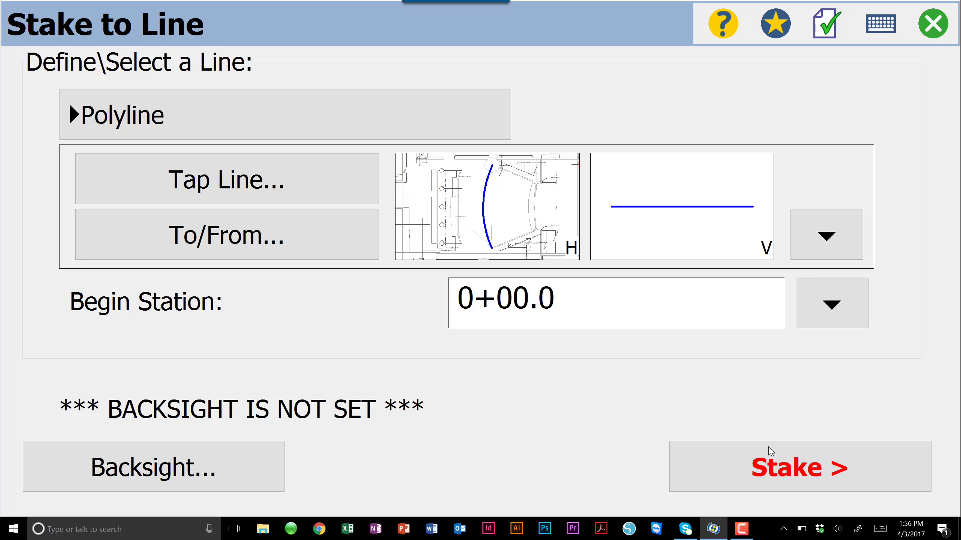
{"action": "left_click", "coordinate": [227, 127]}
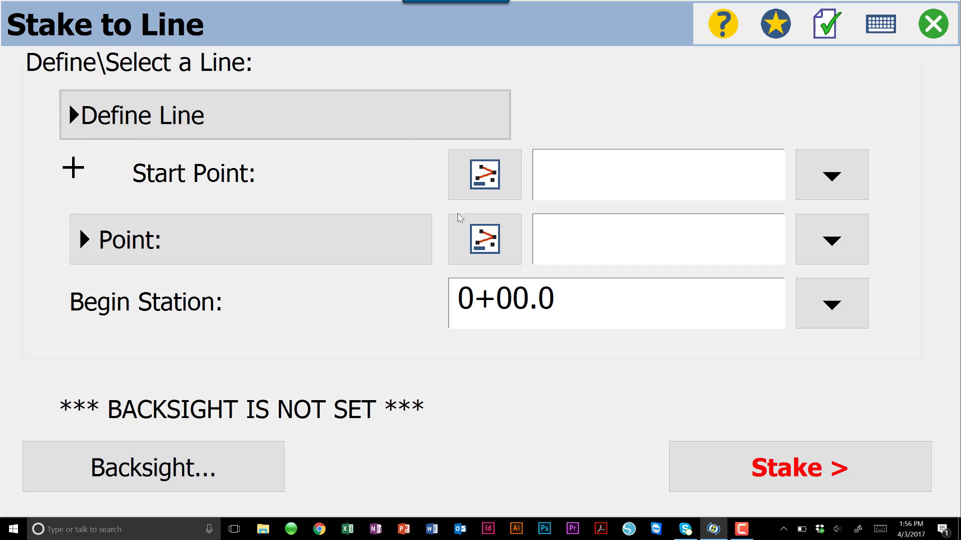
{"action": "left_click", "coordinate": [243, 132]}
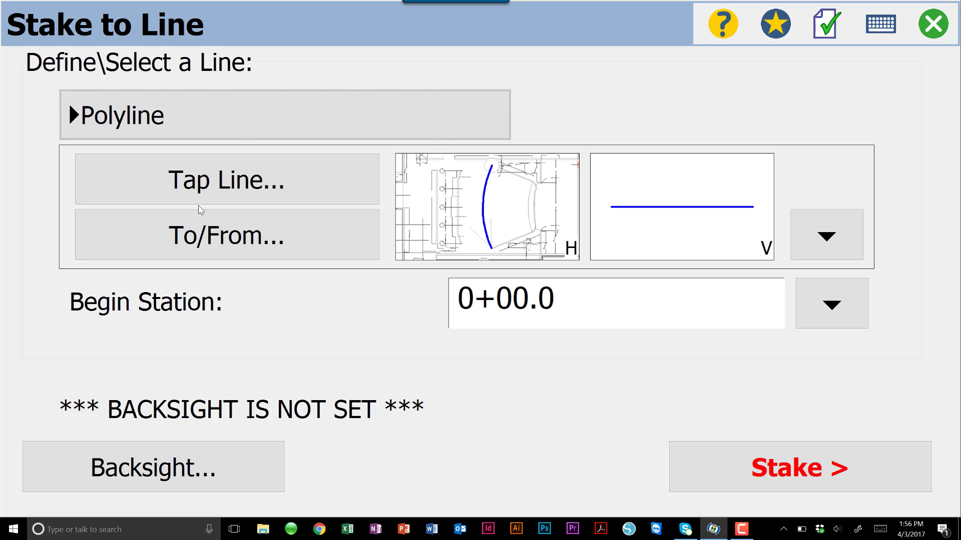